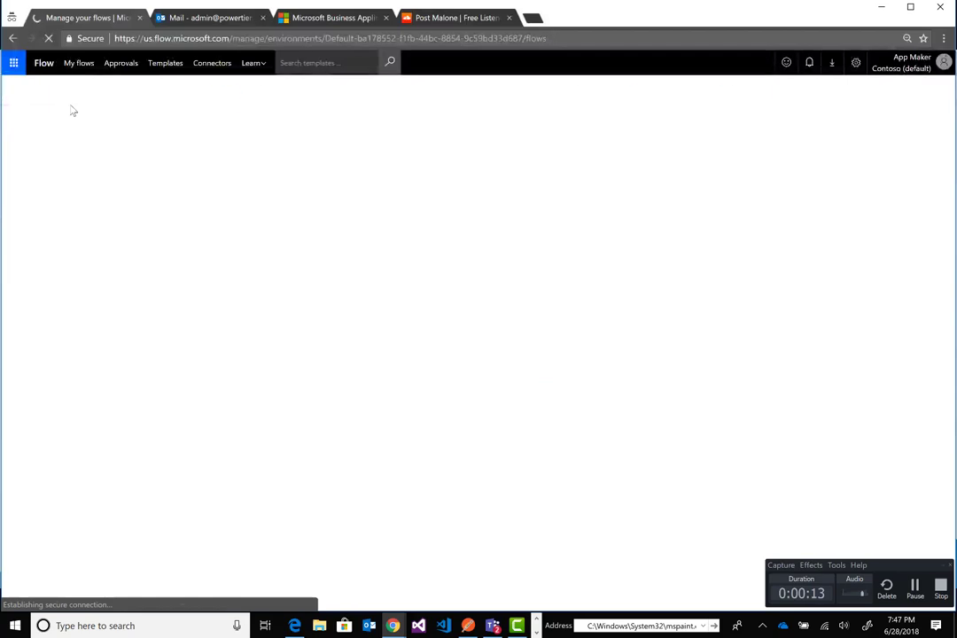
Start a blank flow triggered manually by the Flow button, and add an action step
left_click(578, 92)
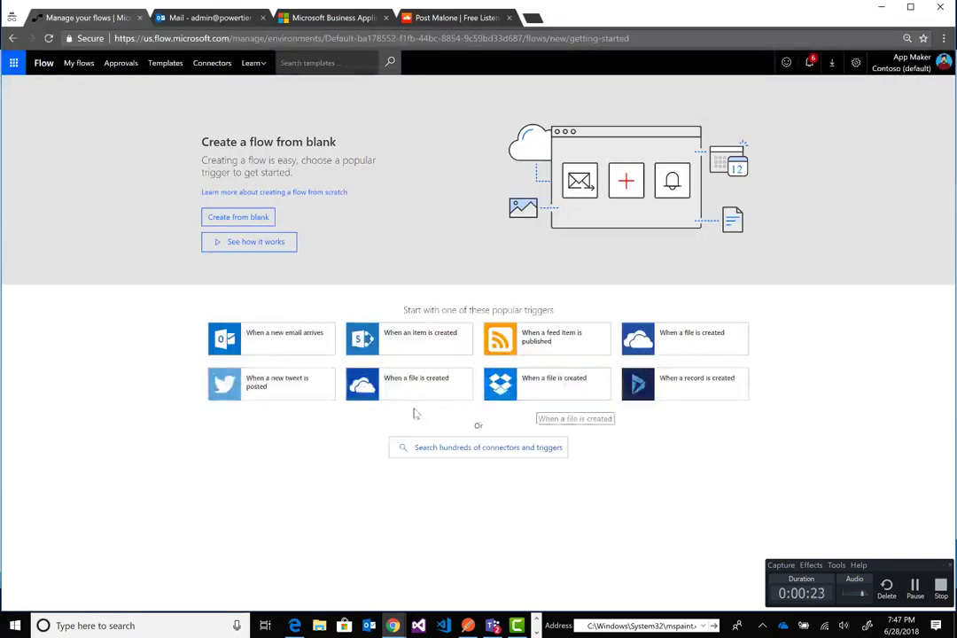
left_click(447, 450)
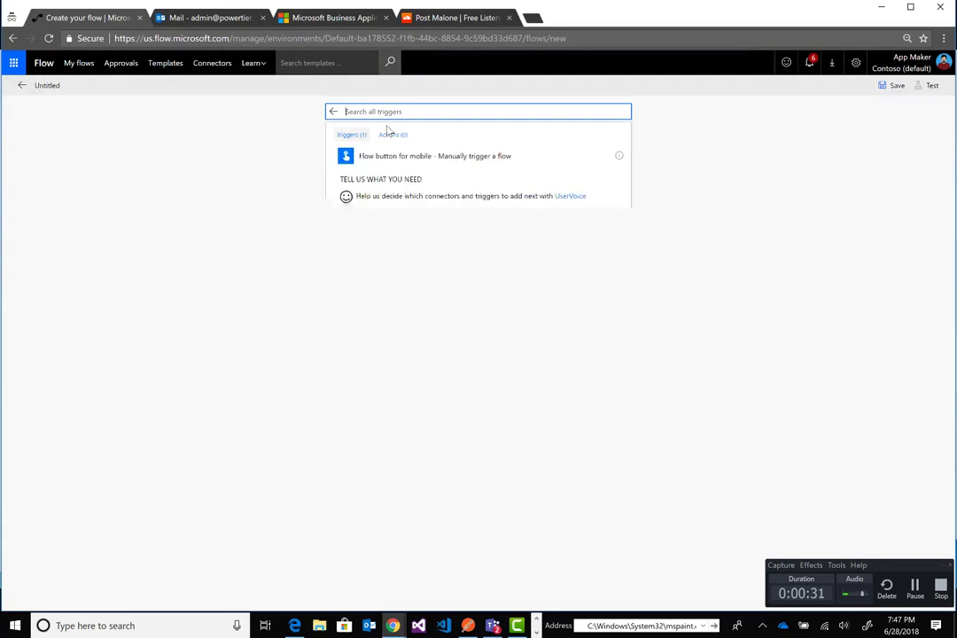
left_click(378, 158)
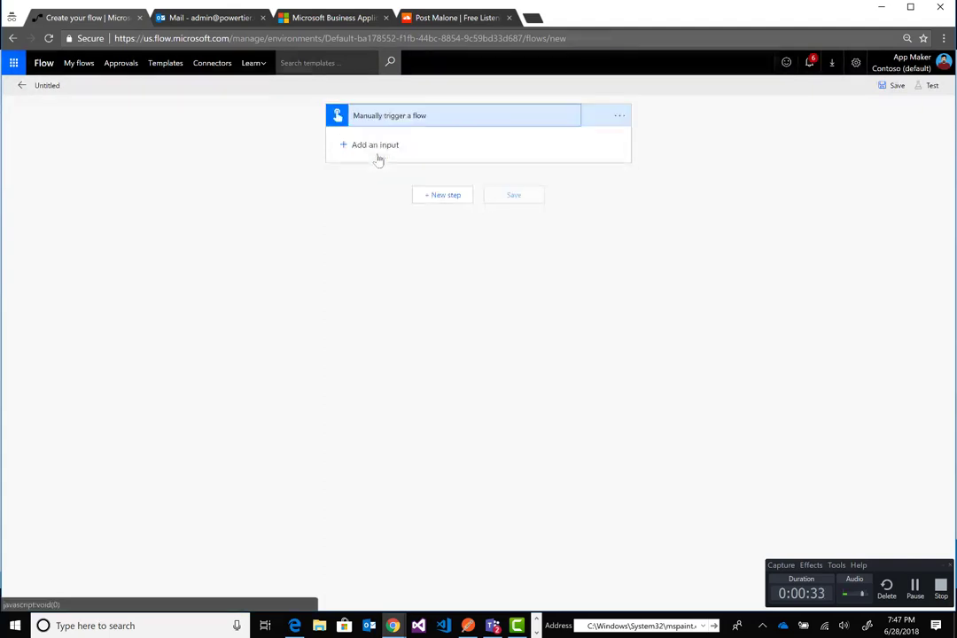
left_click(443, 196)
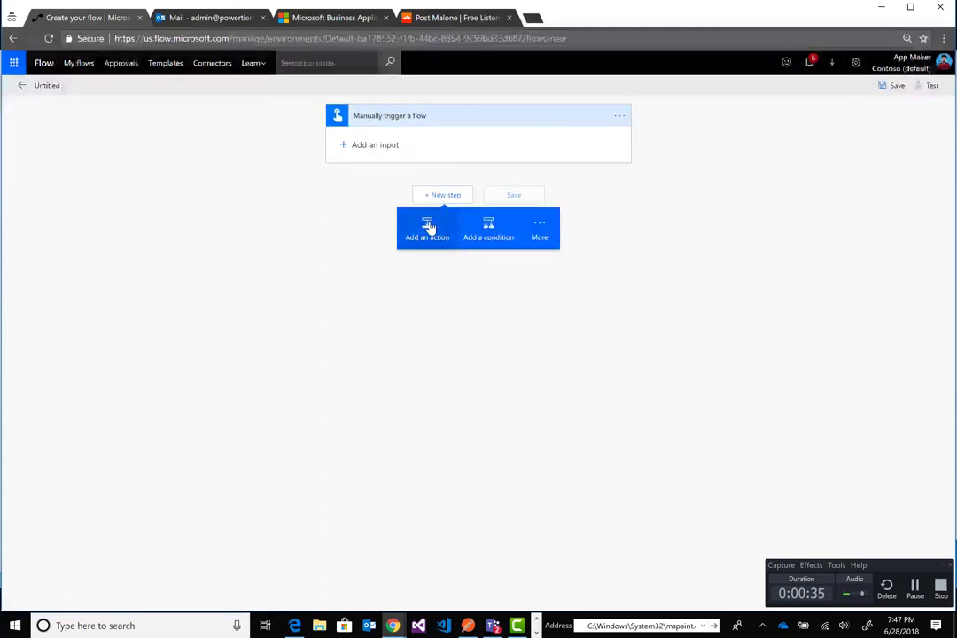
left_click(428, 228)
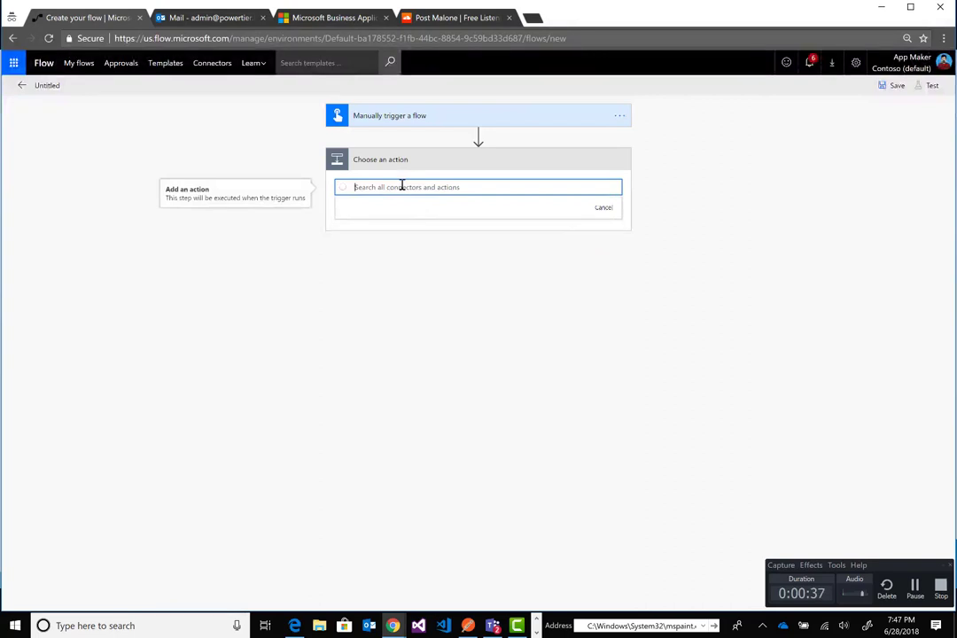
Search actions for 'flow' and browse the Flow management actions list
type("flow")
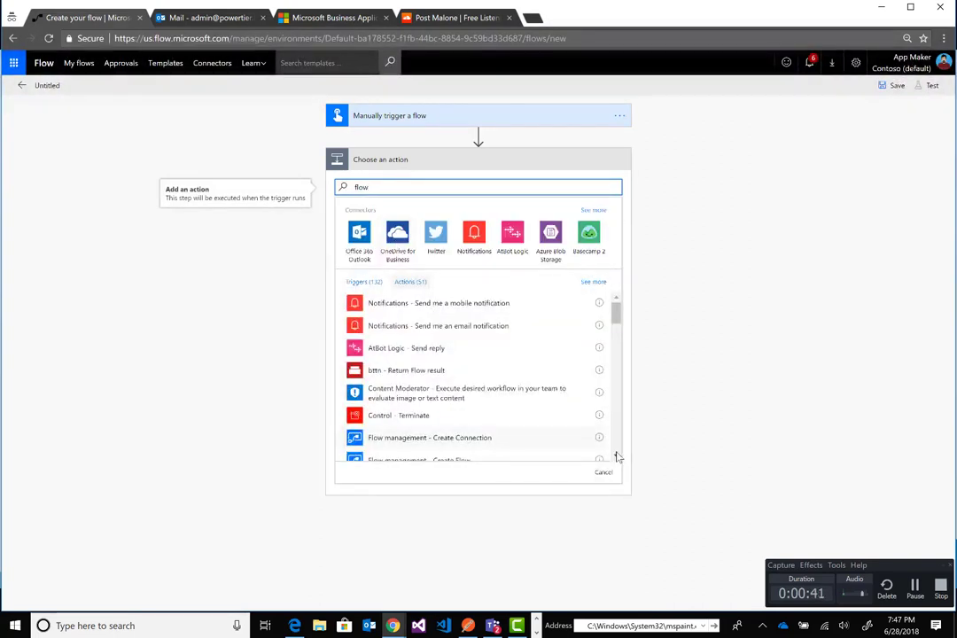
left_click_drag(617, 458, 617, 460)
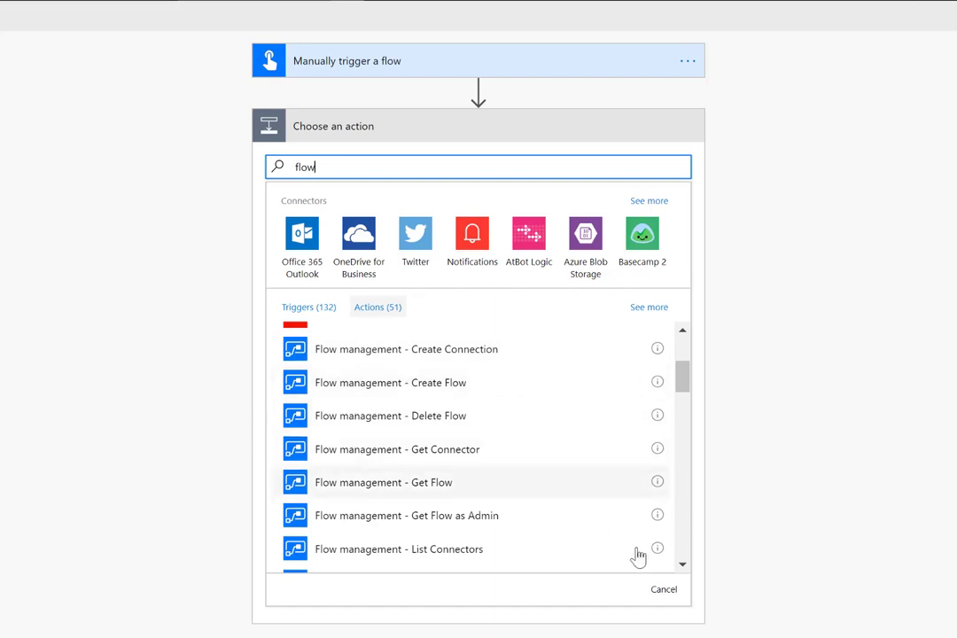
left_click(682, 567)
left_click(682, 567)
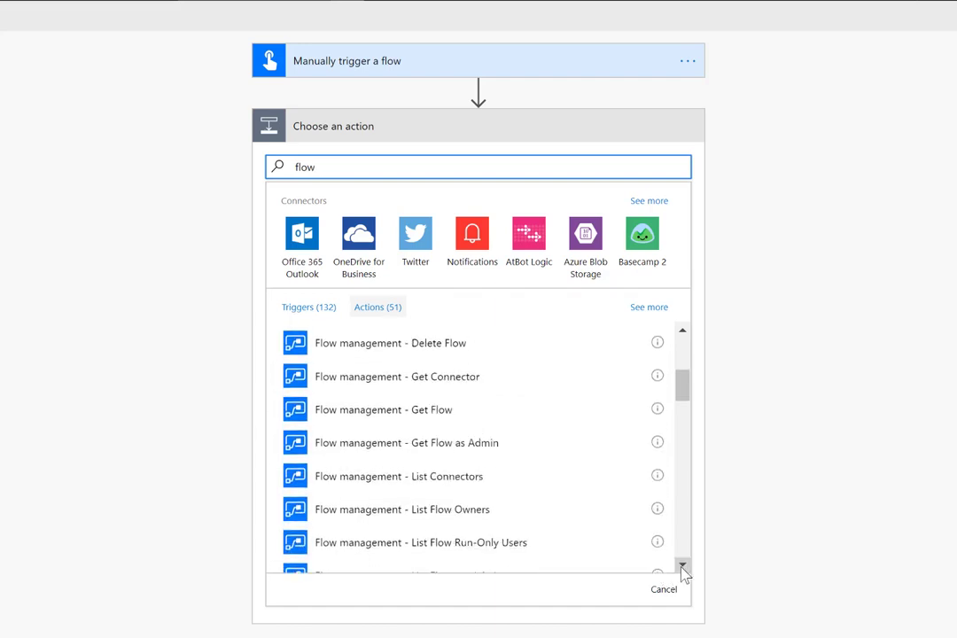
left_click(683, 567)
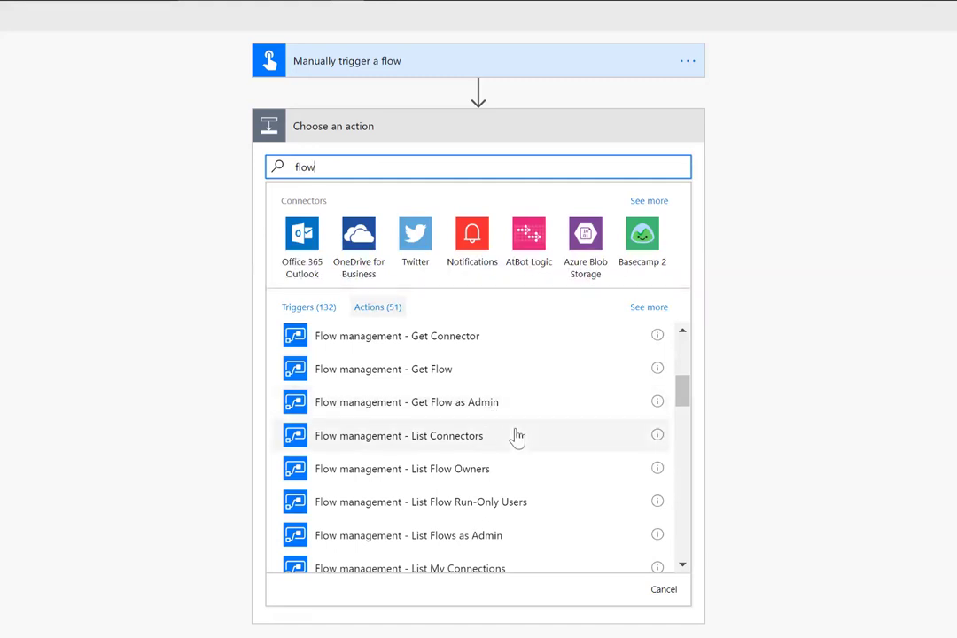
left_click(683, 567)
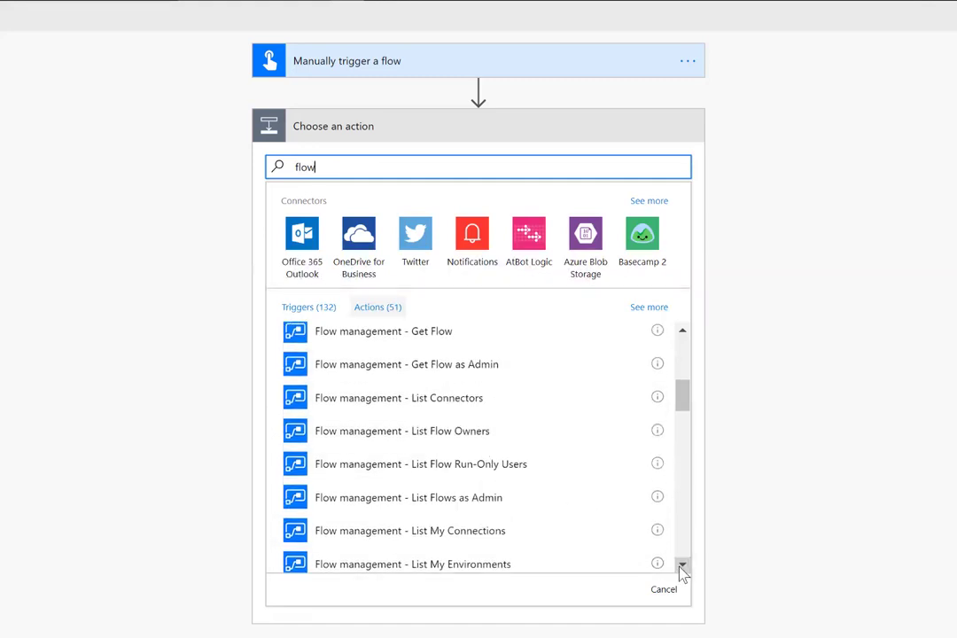
left_click(682, 567)
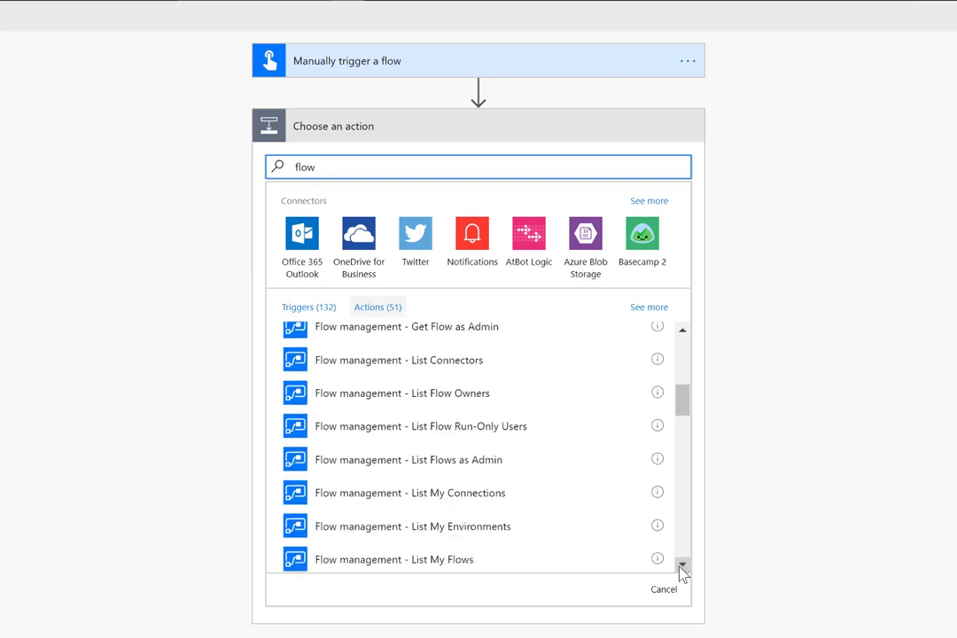
left_click(682, 567)
left_click(682, 567)
left_click(683, 567)
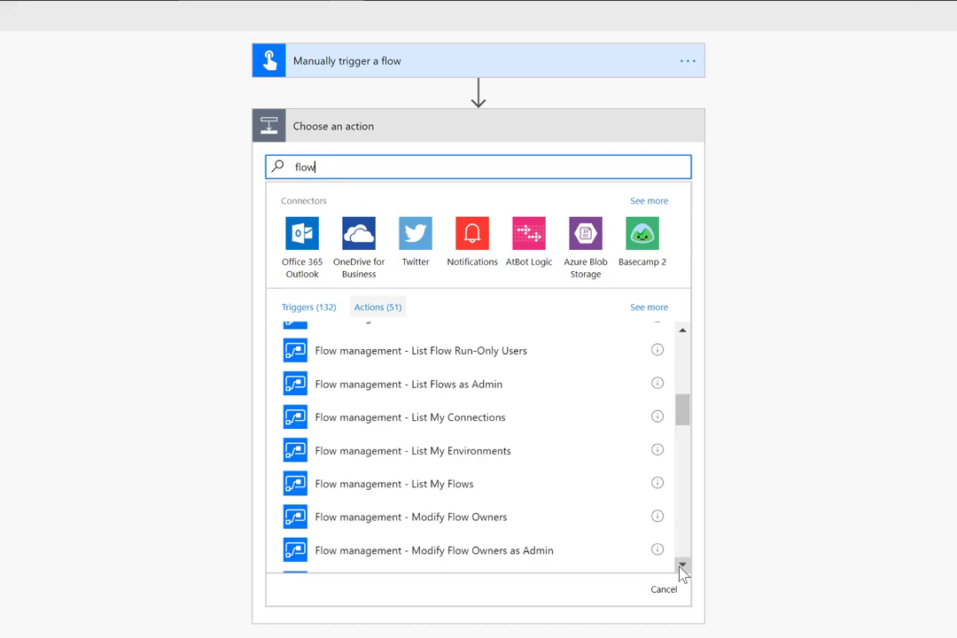
left_click(682, 566)
left_click(681, 566)
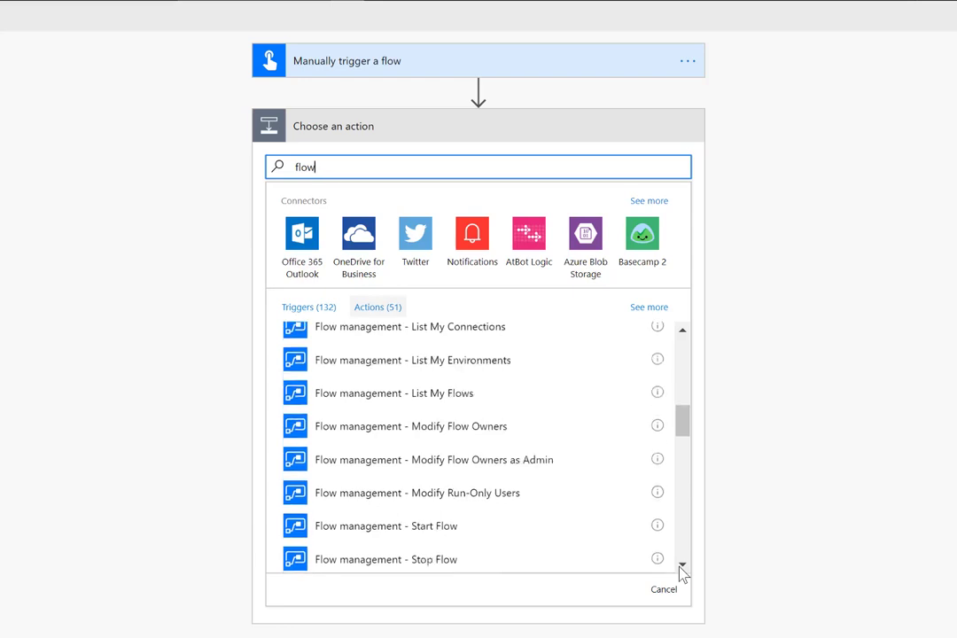
left_click(681, 566)
left_click(681, 567)
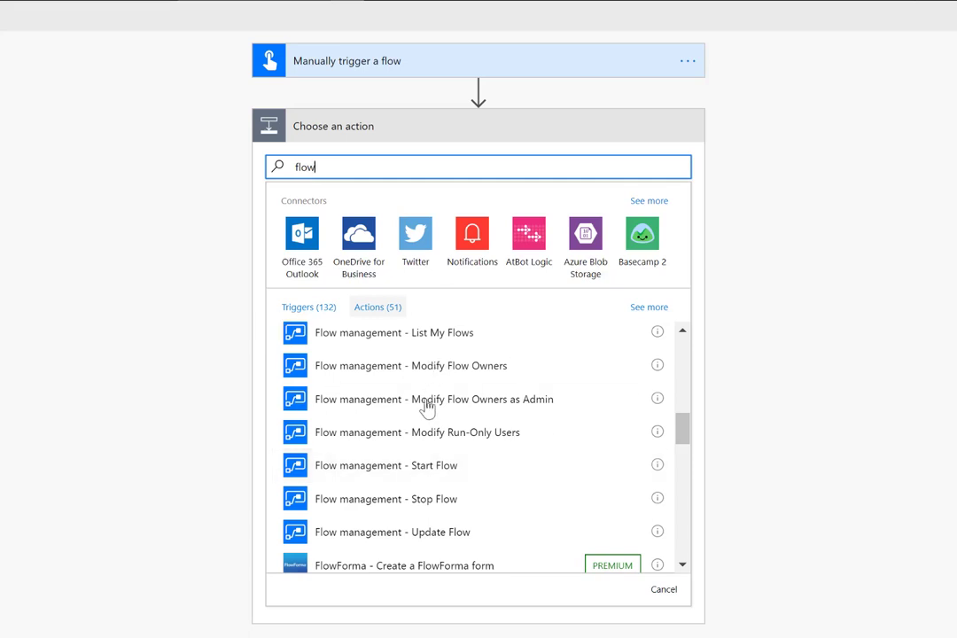
Reload the page with F5 to abandon the unsaved draft, bringing up the leave warning
scroll(430, 413, "up", 1)
scroll(401, 345, "up", 2)
scroll(397, 405, "up", 3)
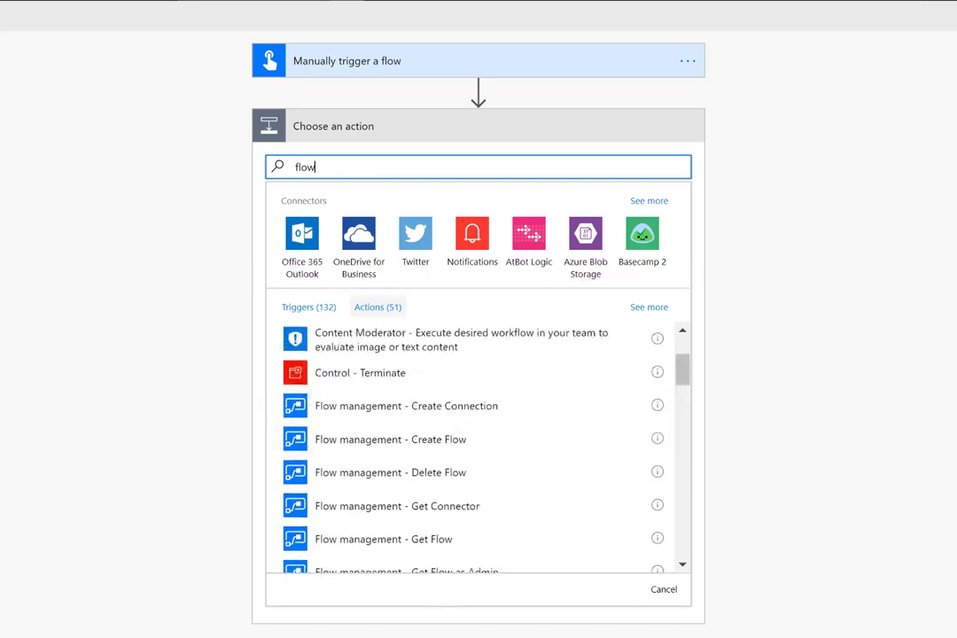
key("F5")
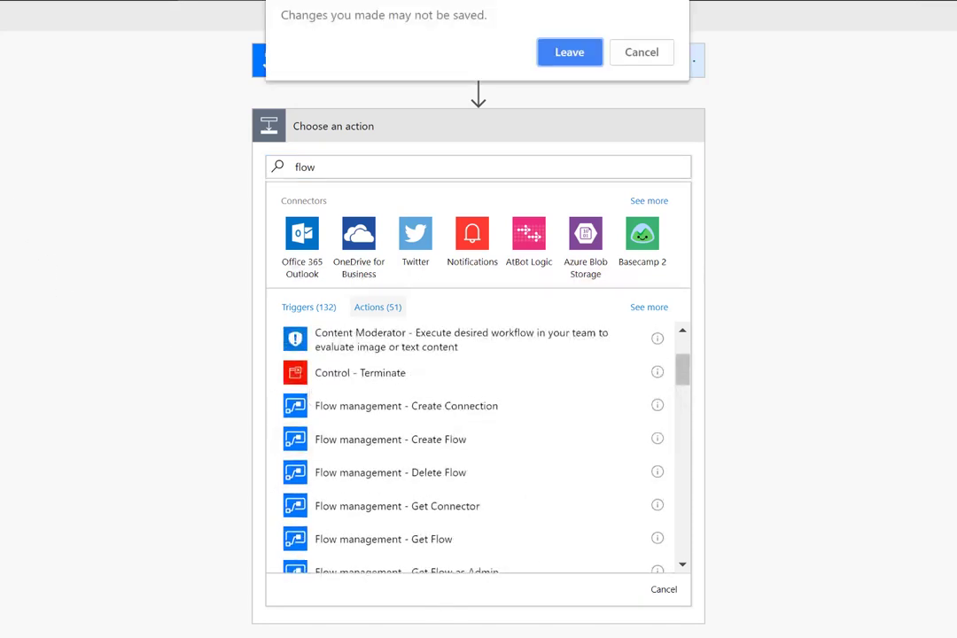
Leave without saving the draft and open Count My Flows from My flows
left_click(564, 67)
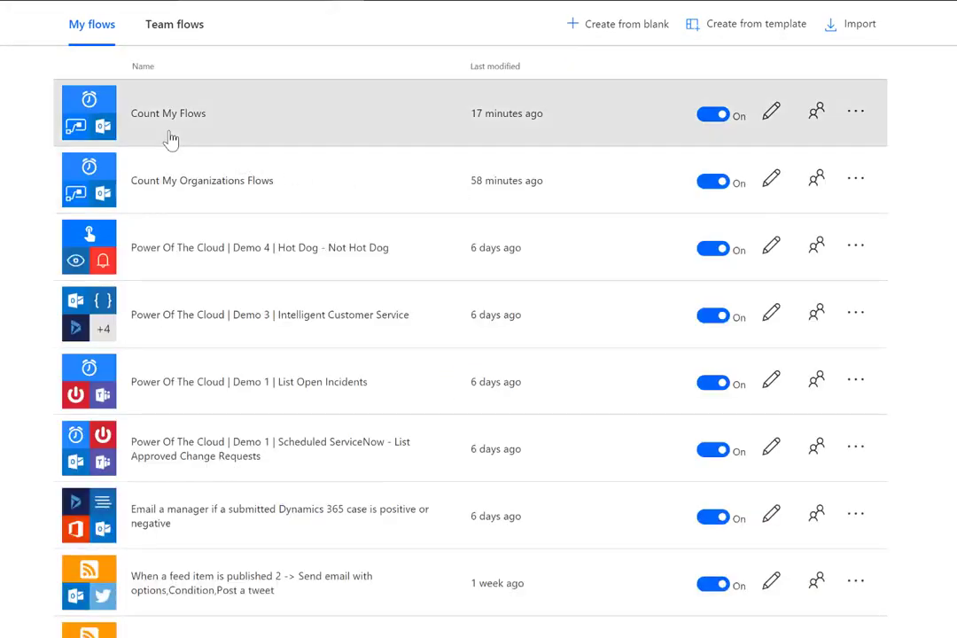
left_click(171, 140)
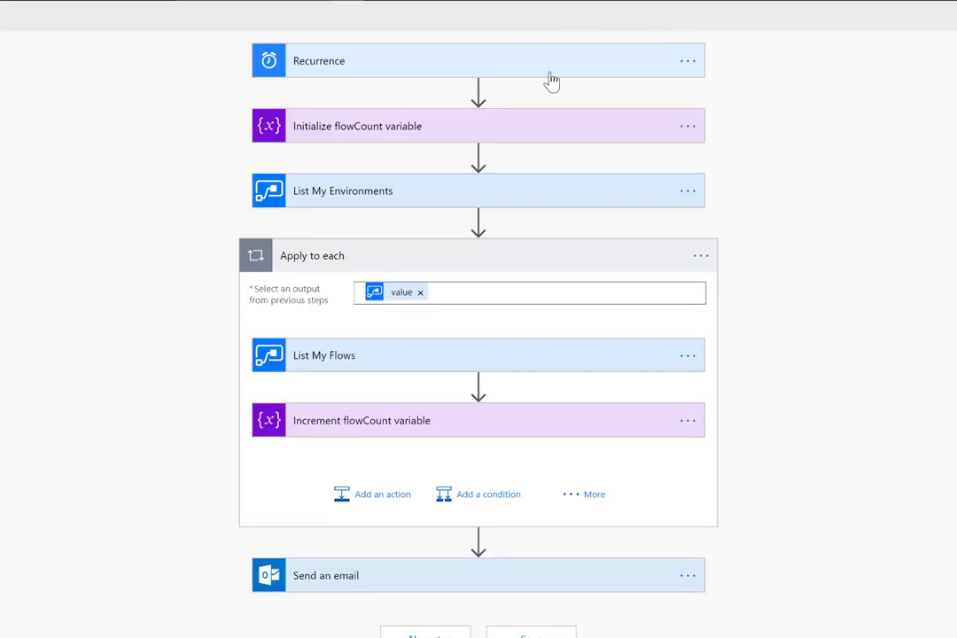
Expand the weekly Recurrence, the flowCount integer initialized to 0, and List My Environments
left_click(545, 71)
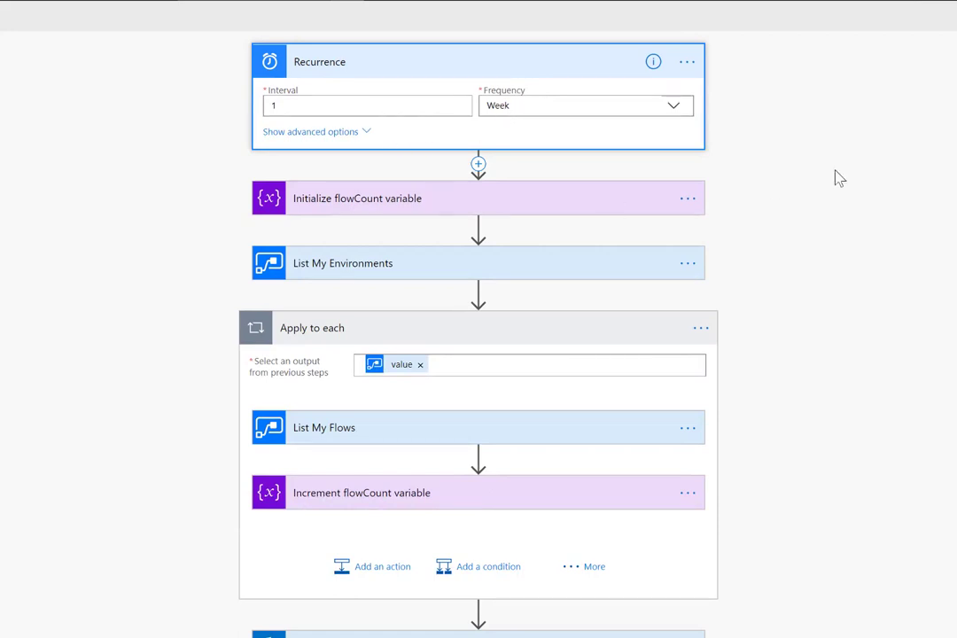
left_click(556, 216)
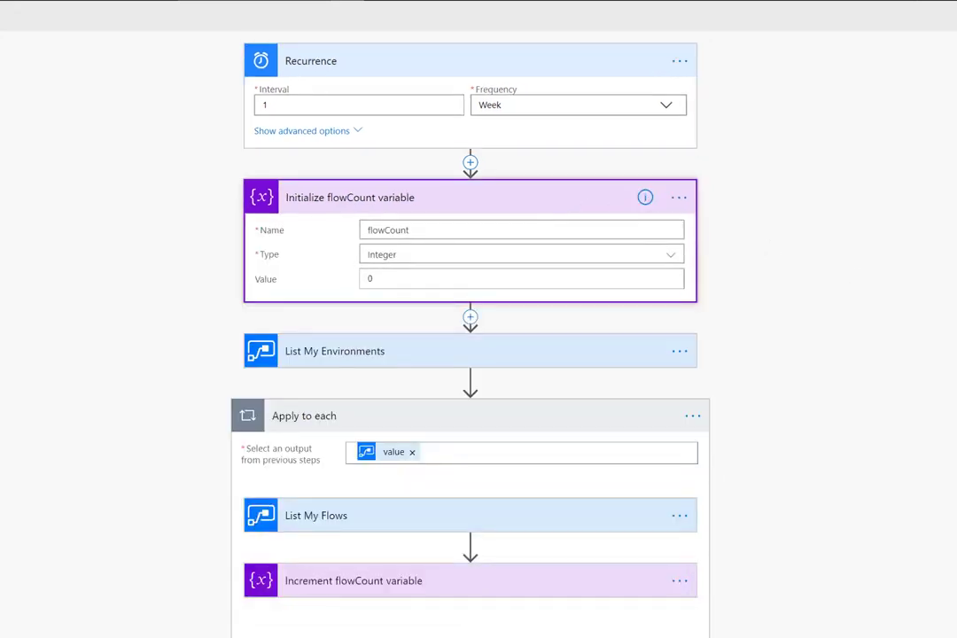
scroll(822, 418, "down", 1)
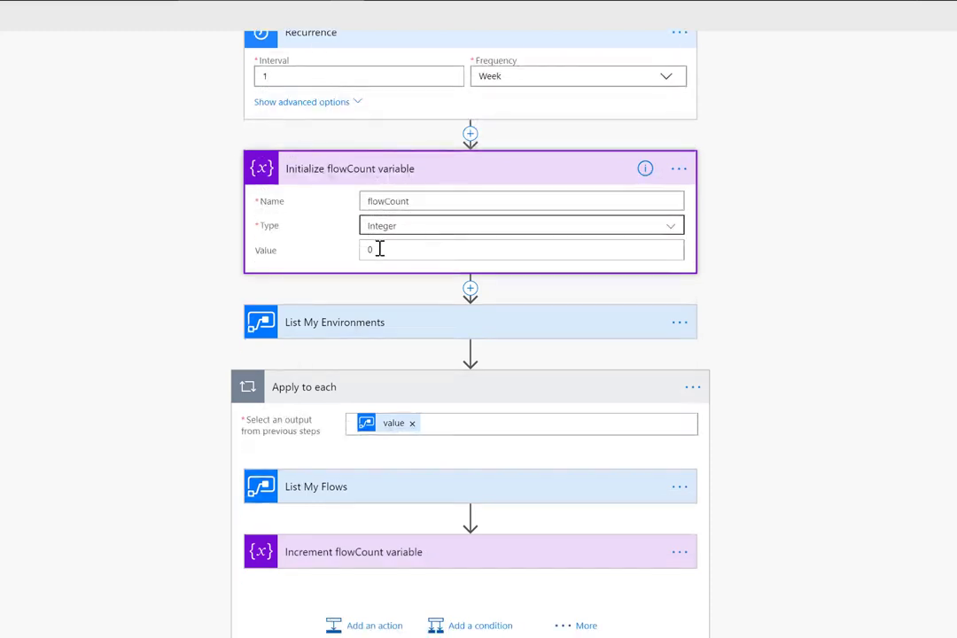
left_click(558, 333)
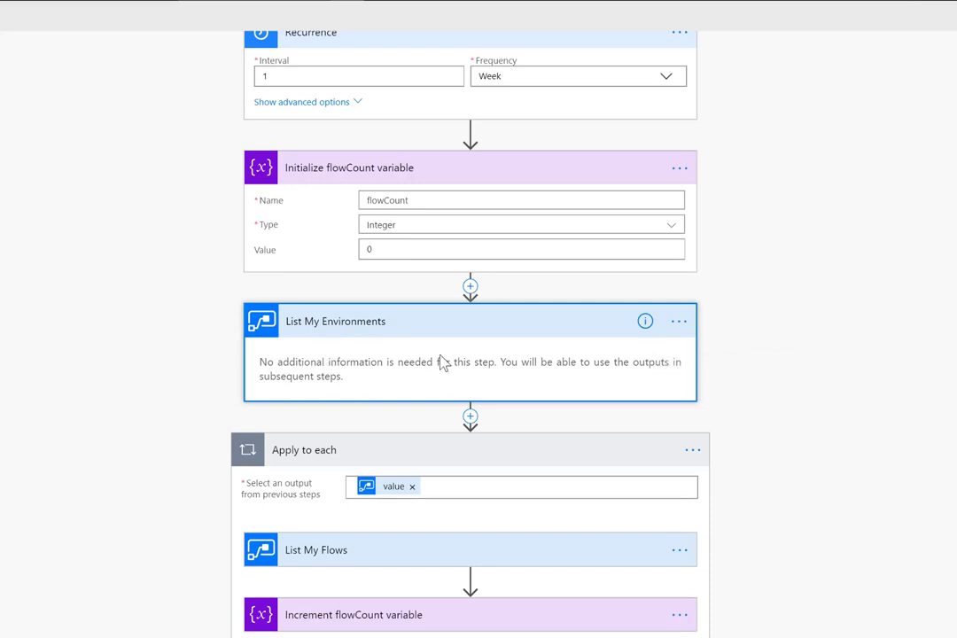
scroll(872, 444, "down", 1)
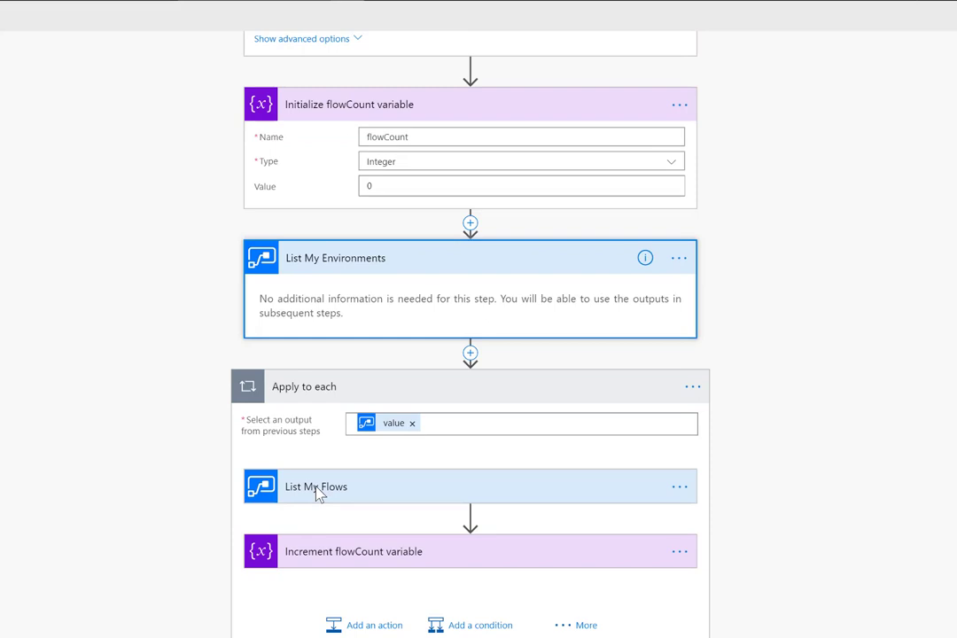
Set List My Flows' Environment to a custom Environment Name value from dynamic content
left_click(319, 493)
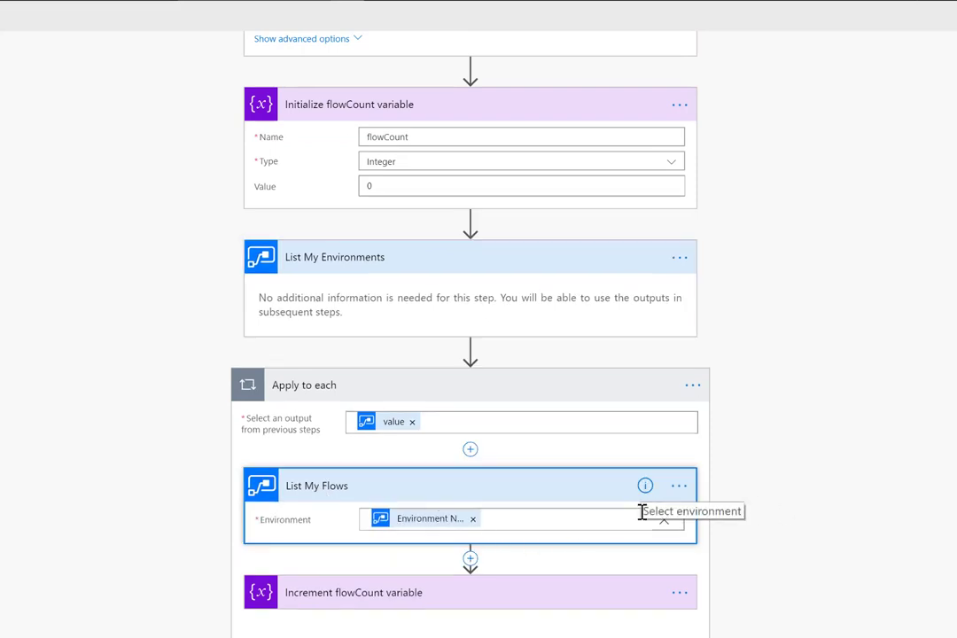
scroll(765, 453, "down", 1)
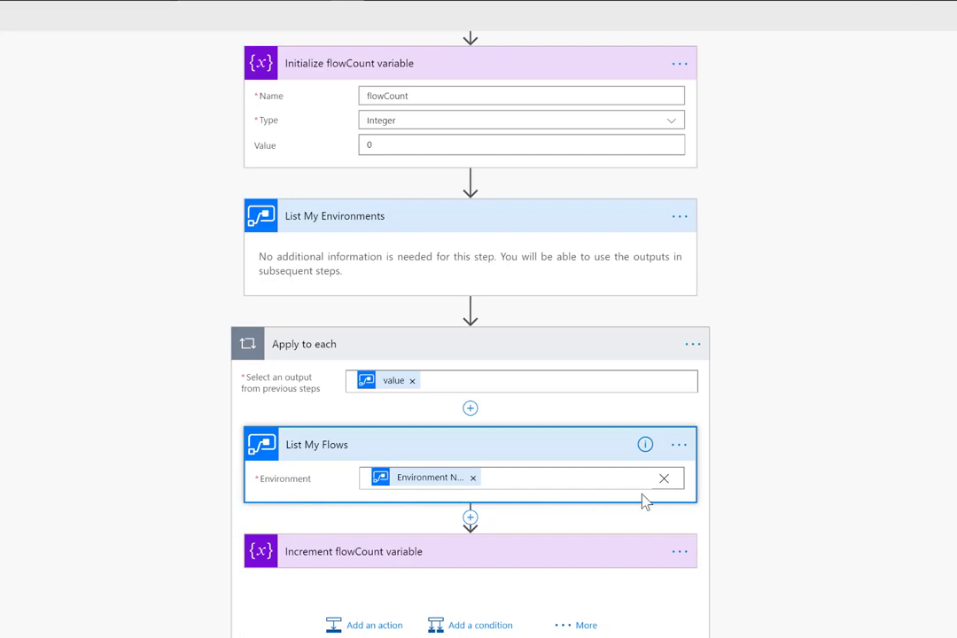
left_click(665, 479)
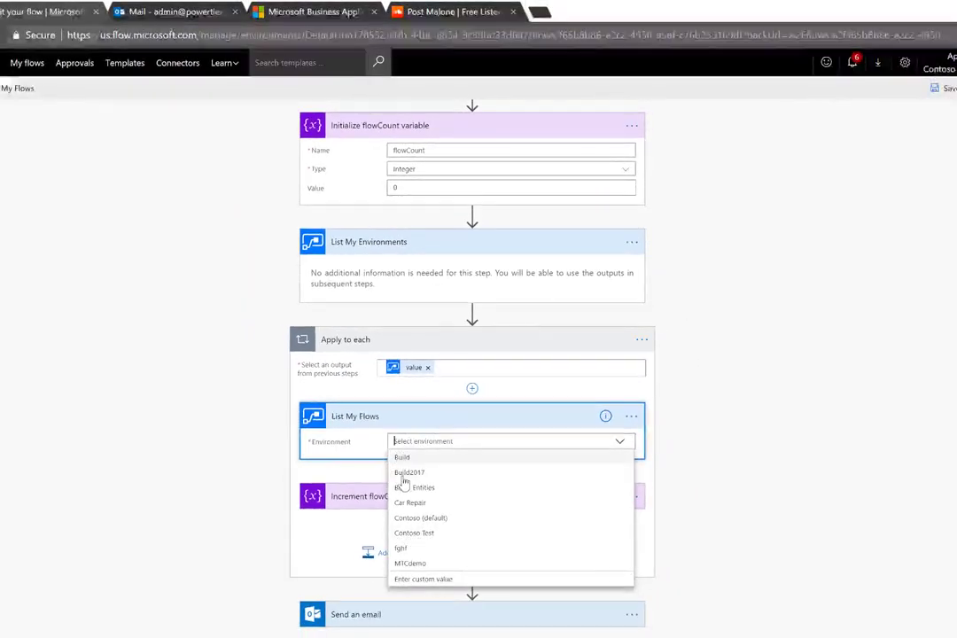
left_click(422, 580)
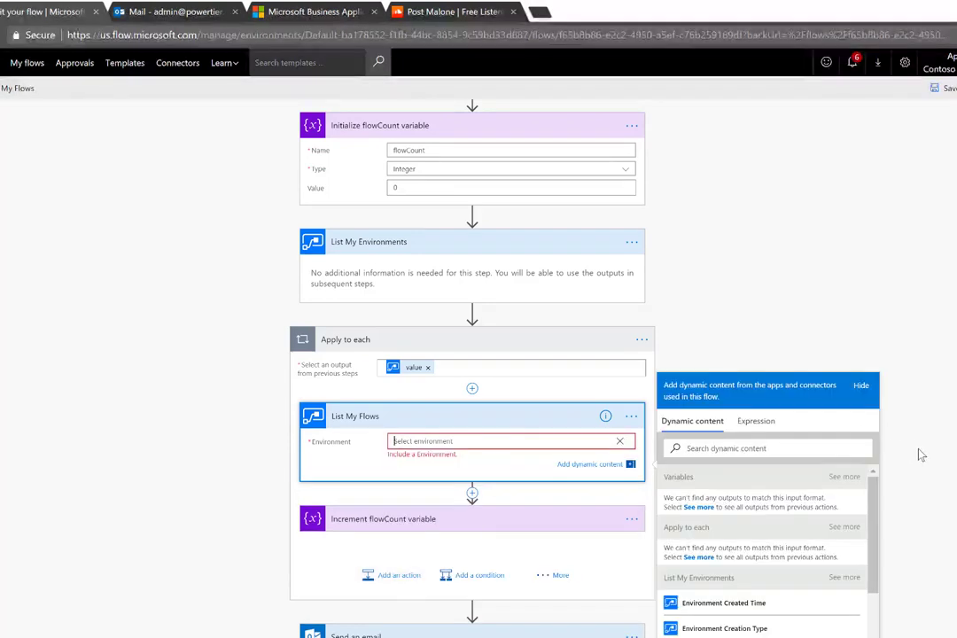
scroll(765, 496, "down", 1)
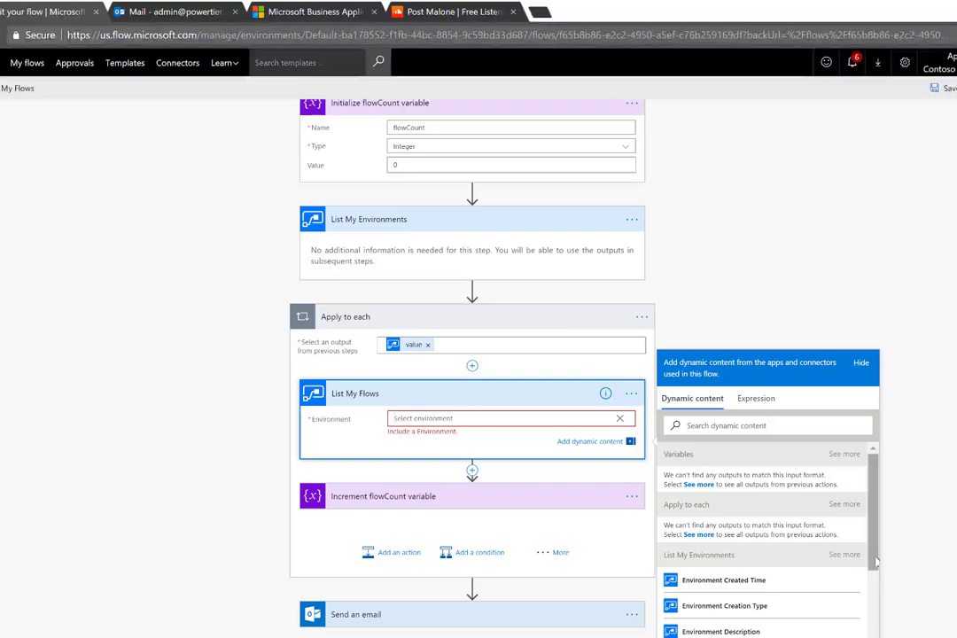
scroll(876, 585, "down", 1)
scroll(875, 585, "down", 5)
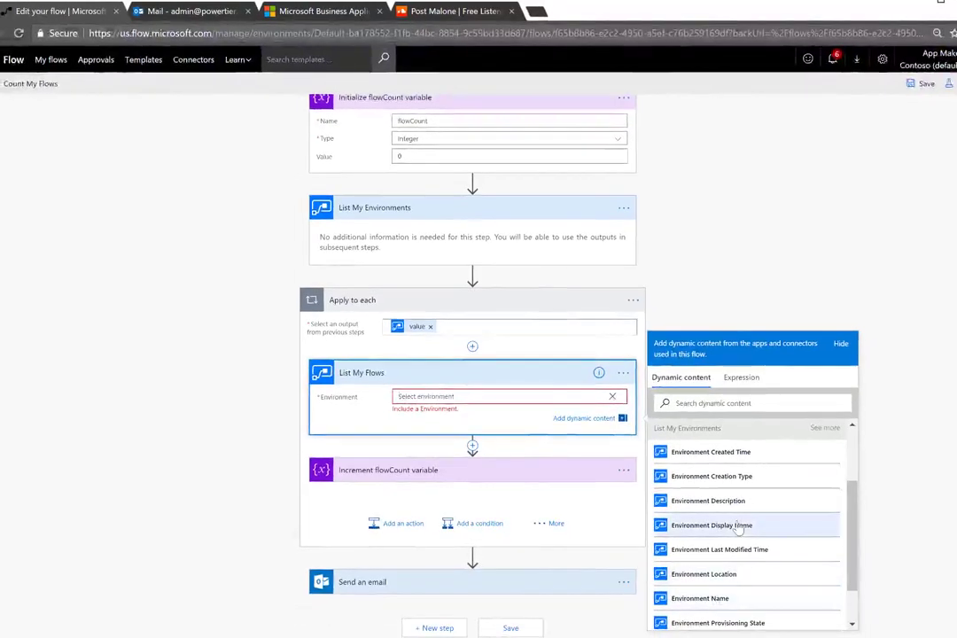
left_click(724, 608)
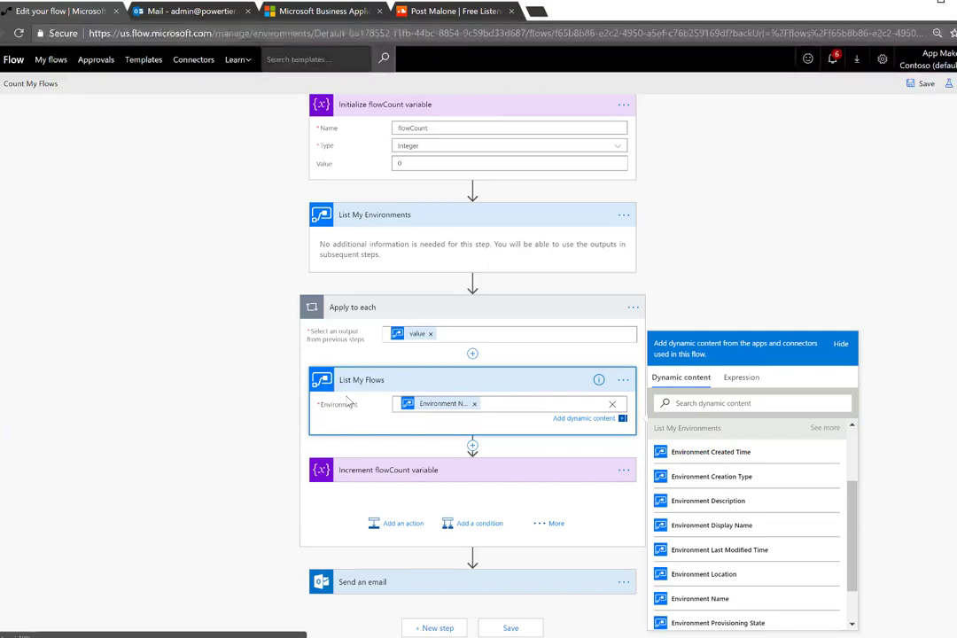
left_click(380, 466)
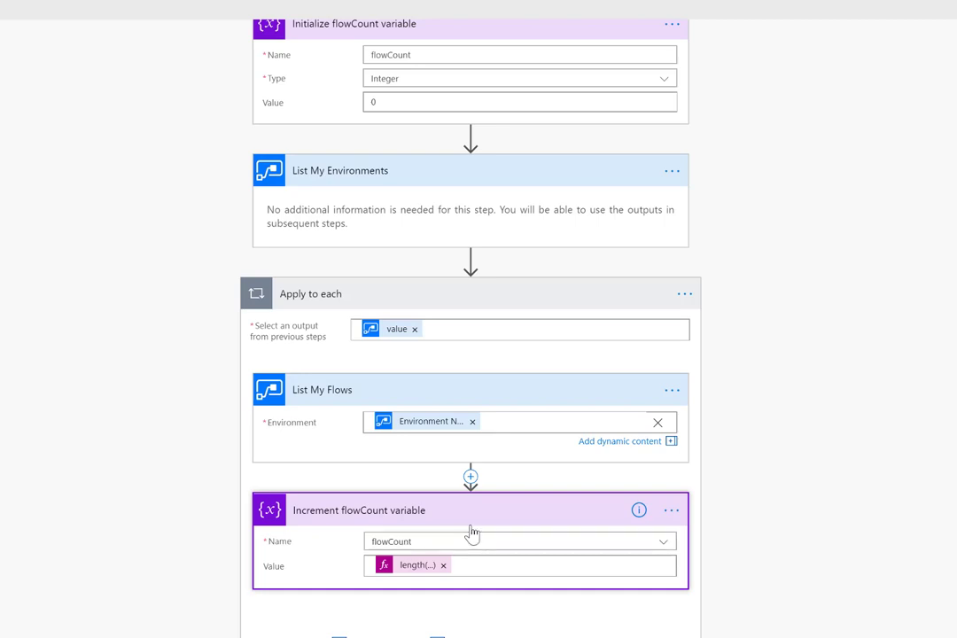
Inspect the increment's length(...) expression, then expand Send an email with its flowCount subject
left_click(419, 572)
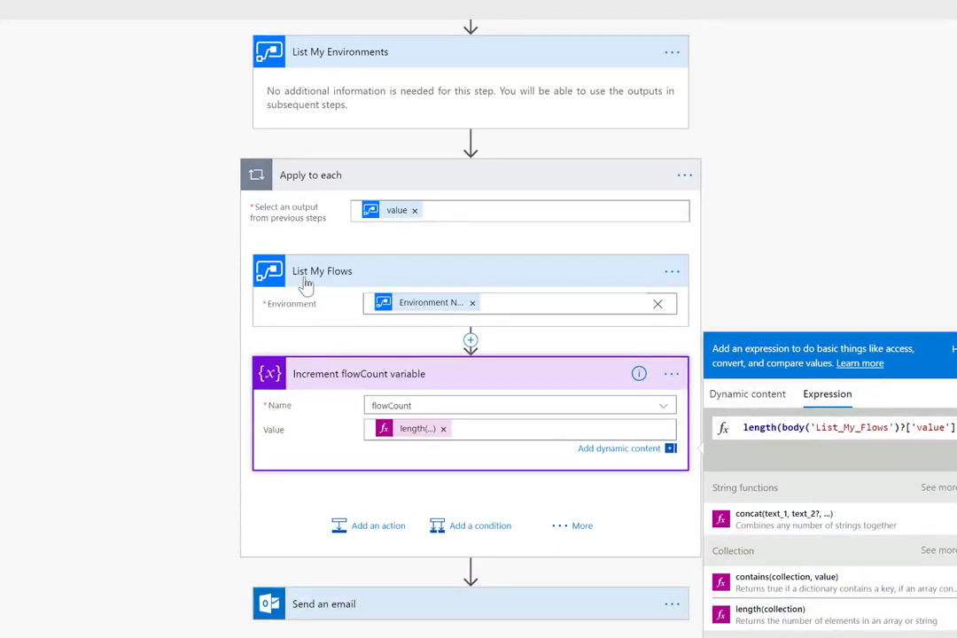
left_click(953, 427)
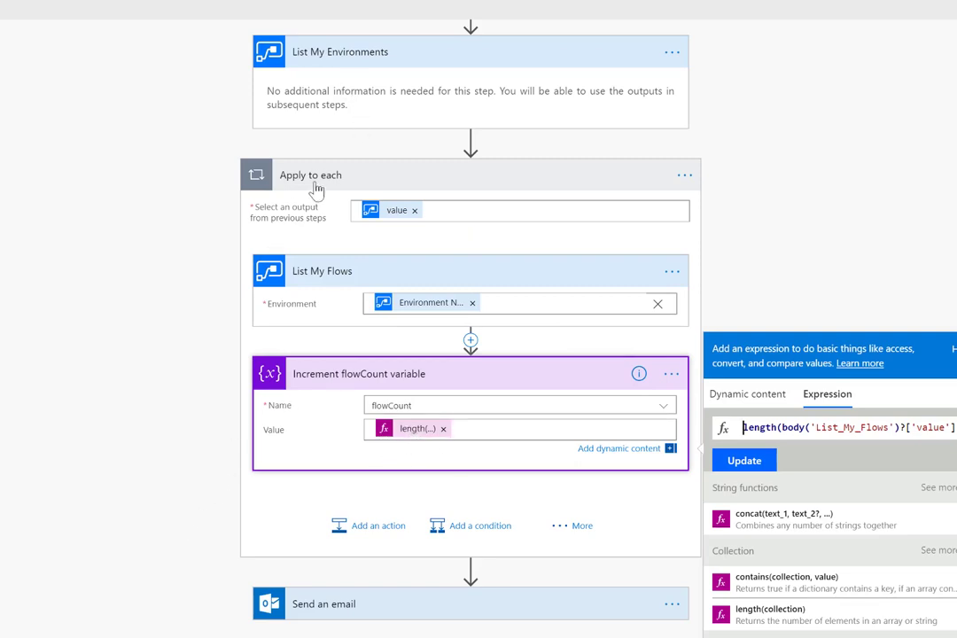
left_click(85, 456)
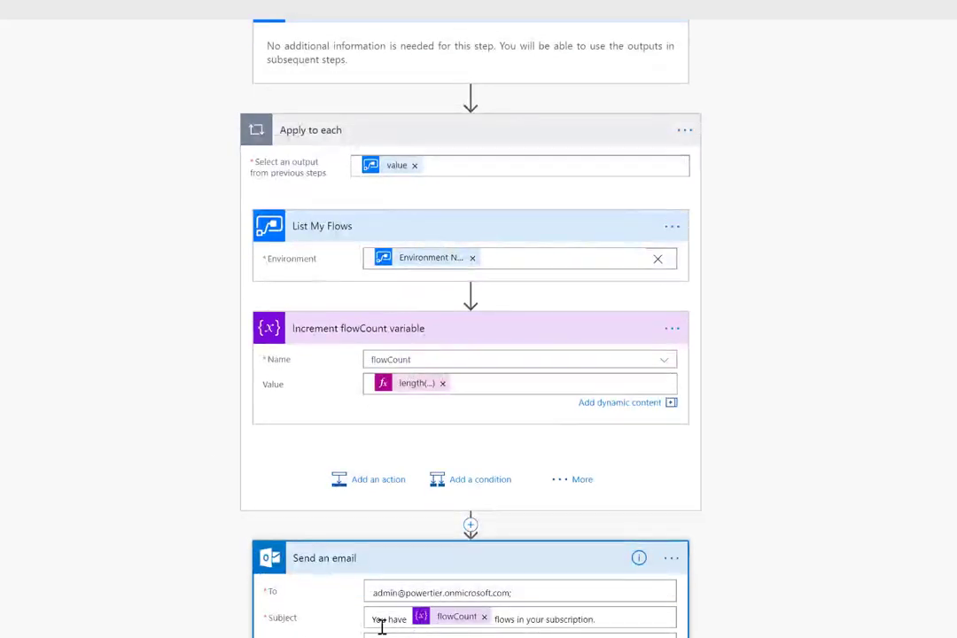
scroll(443, 523, "down", 2)
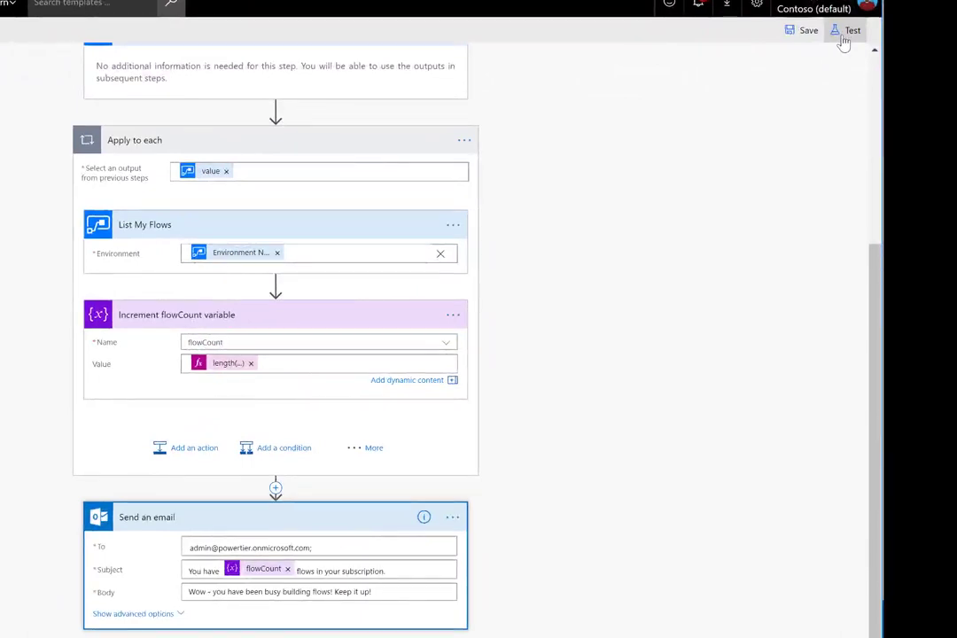
Test-run Count My Flows manually and check the Send an email output reporting 95 flows
left_click(846, 34)
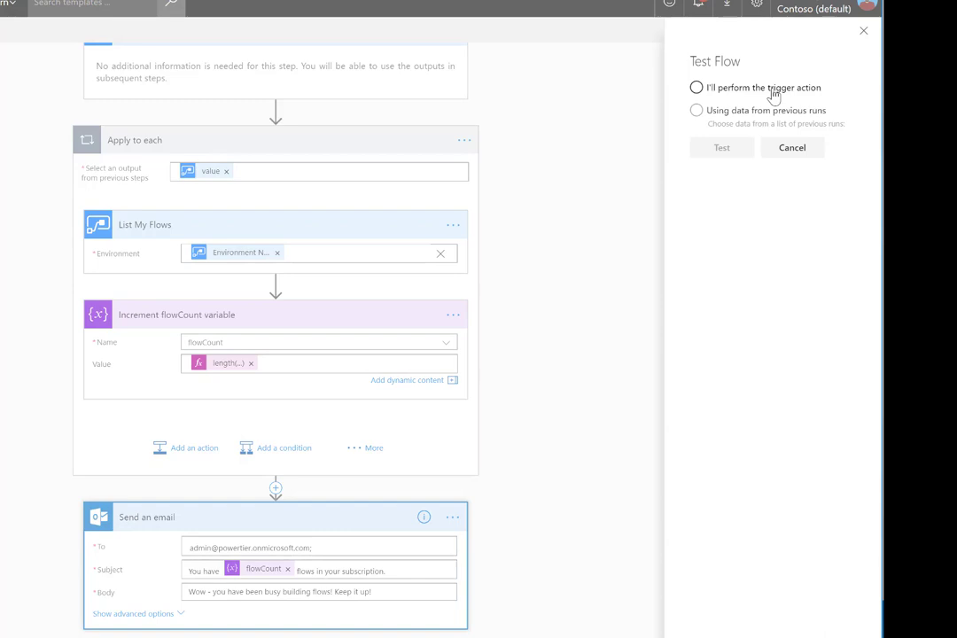
left_click(774, 92)
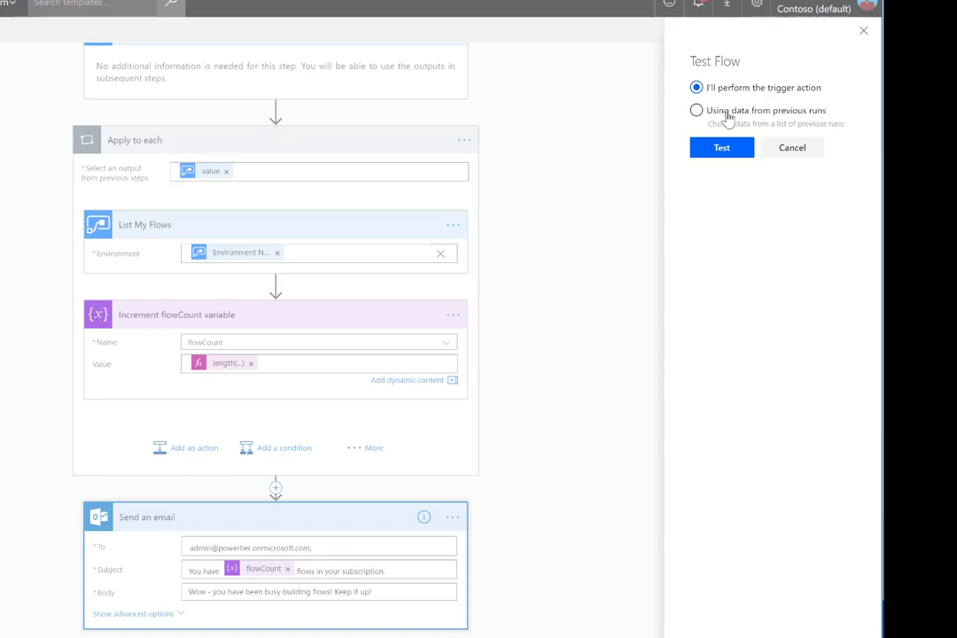
left_click(726, 115)
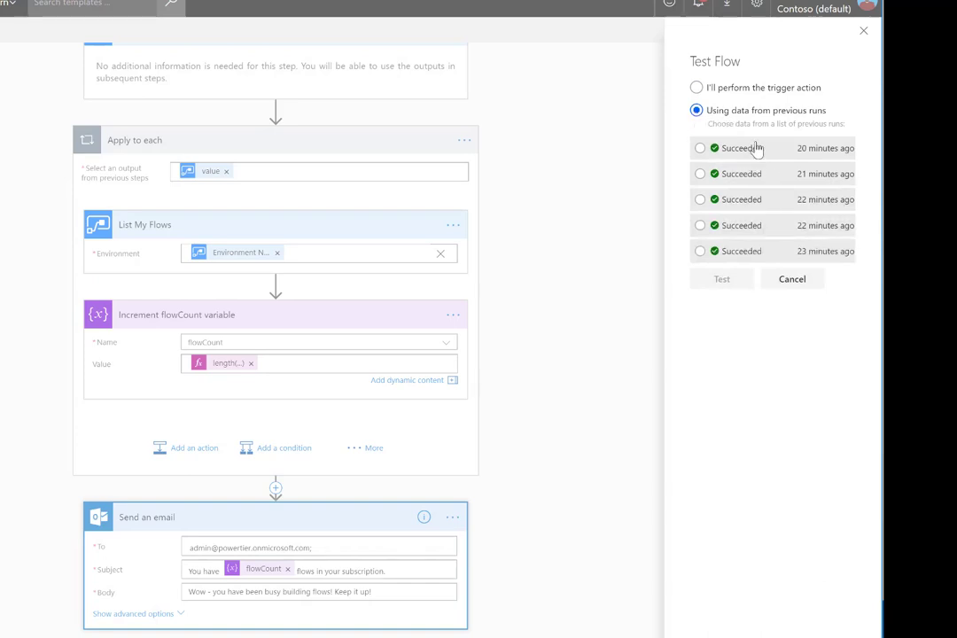
left_click(755, 88)
left_click(720, 149)
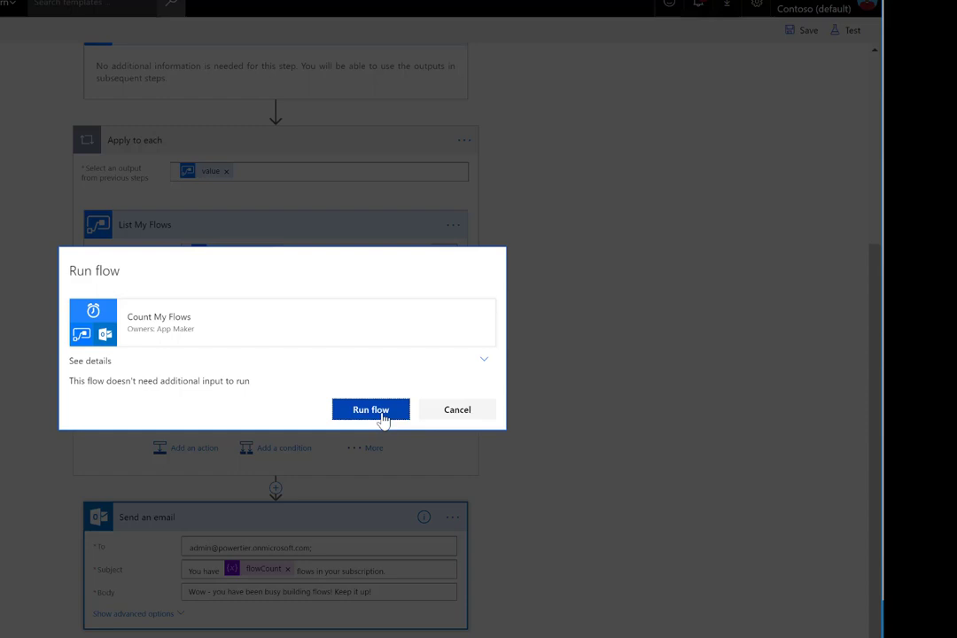
left_click(382, 417)
left_click(434, 409)
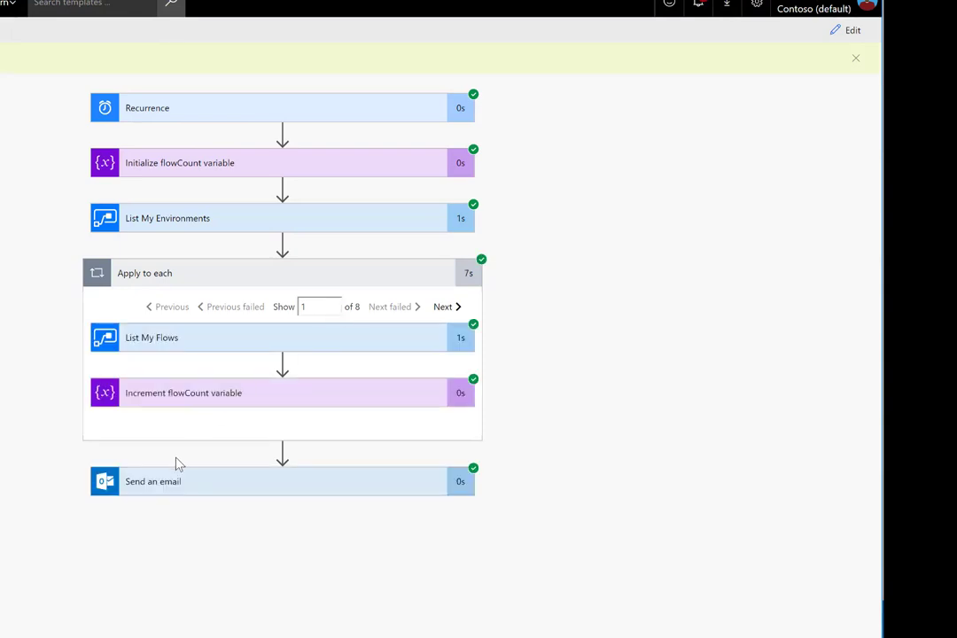
left_click(176, 483)
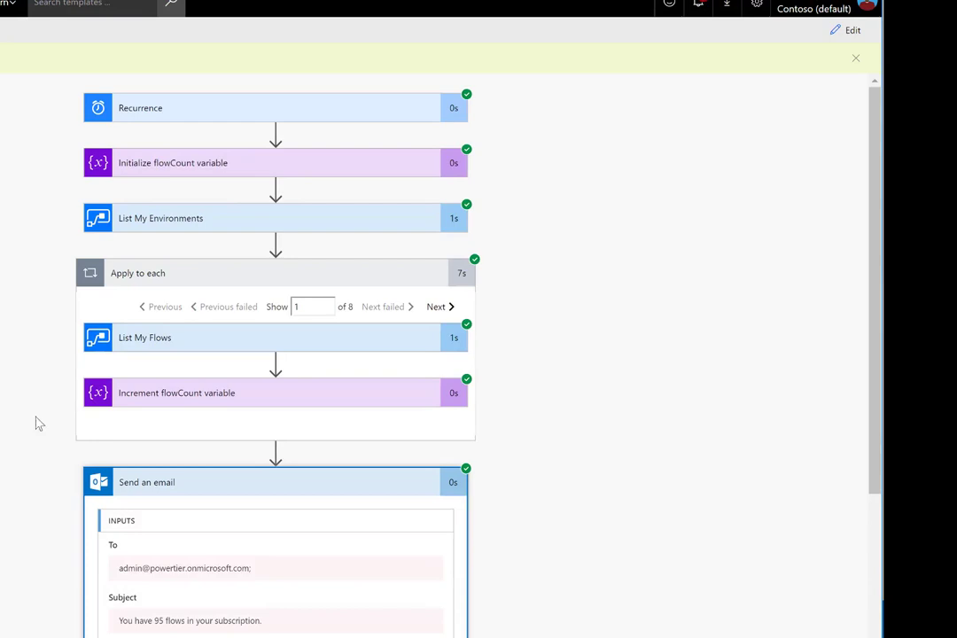
scroll(29, 399, "down", 1)
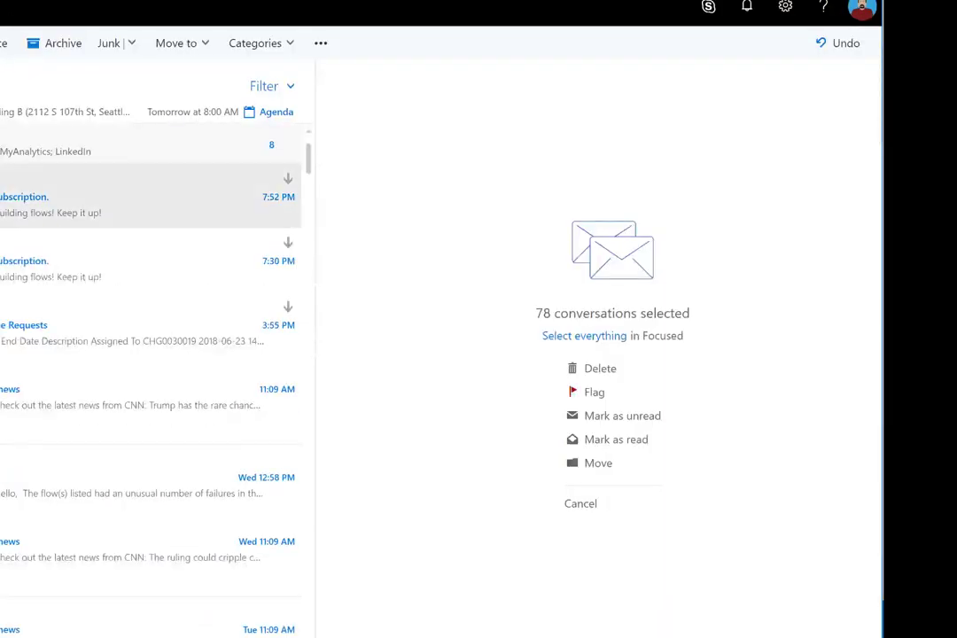
Open the 7:52 PM 'You have 95 flows' email and highlight its subject and body
left_click(151, 202)
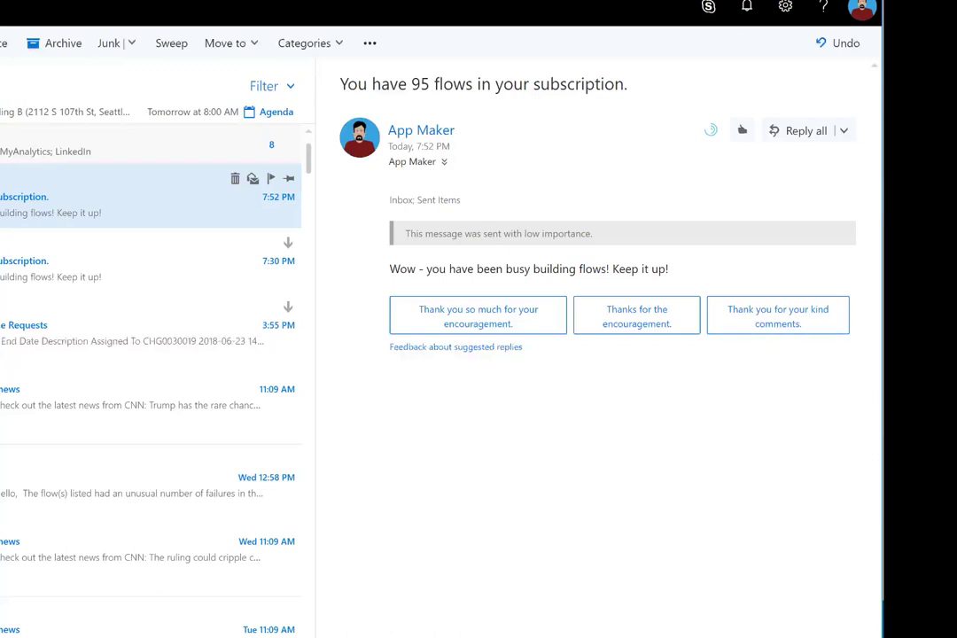
left_click_drag(357, 81, 605, 80)
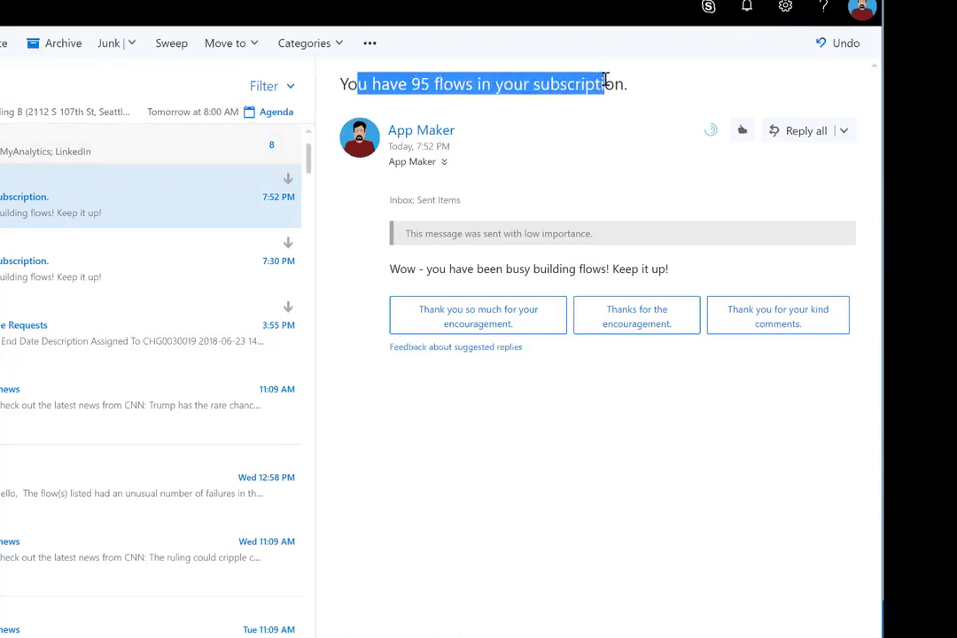
left_click_drag(475, 269, 613, 269)
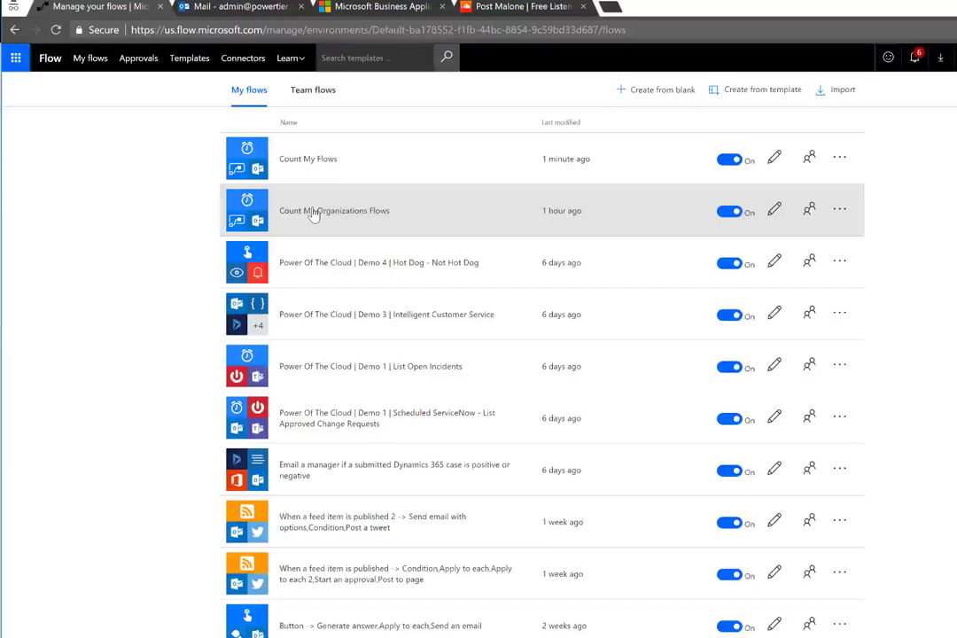
Open Count My Organizations Flows in the editor and scroll through its steps
left_click(311, 212)
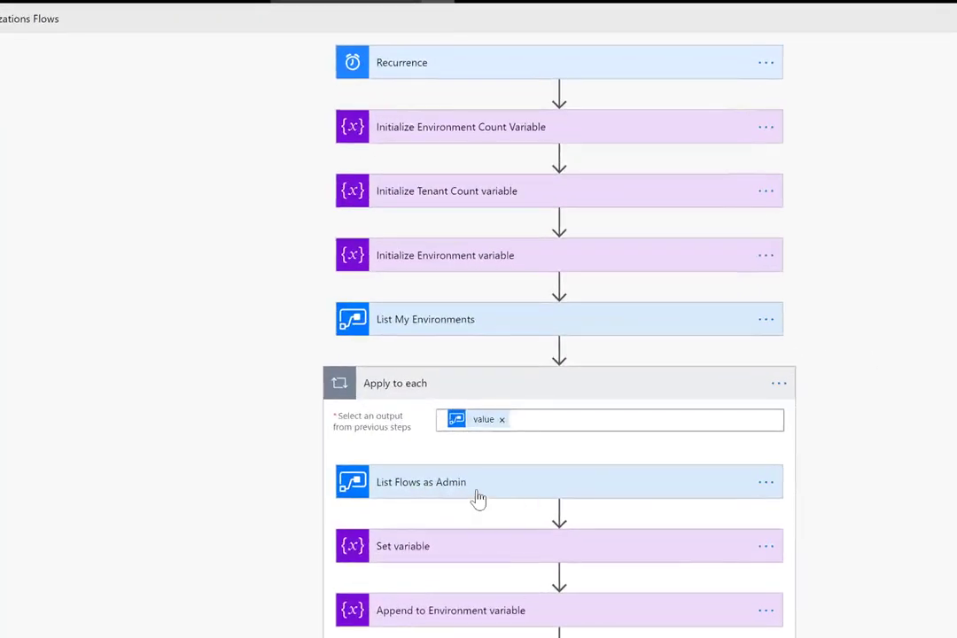
scroll(483, 494, "down", 1)
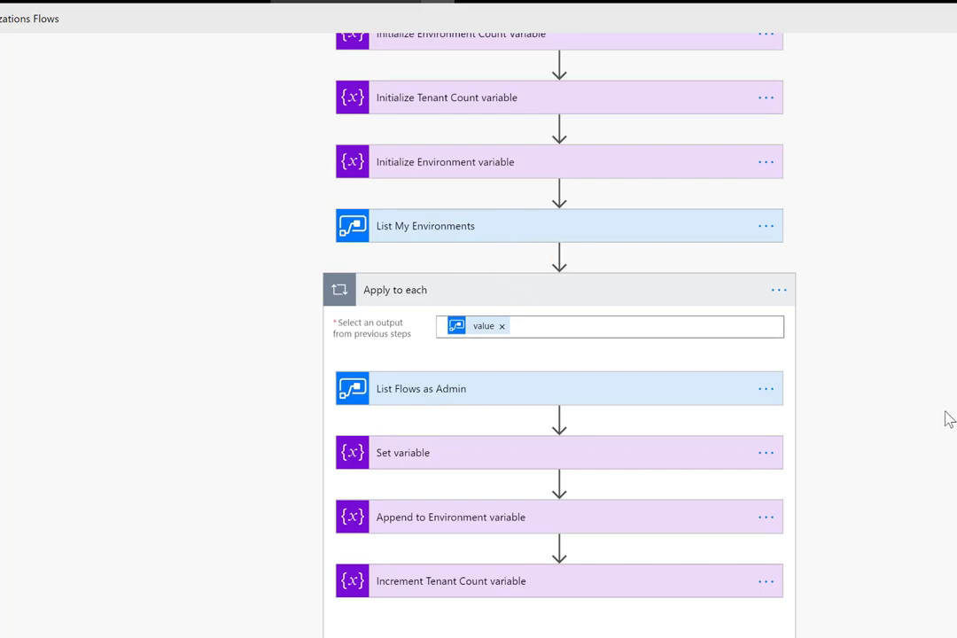
scroll(946, 419, "up", 1)
scroll(946, 419, "up", 1)
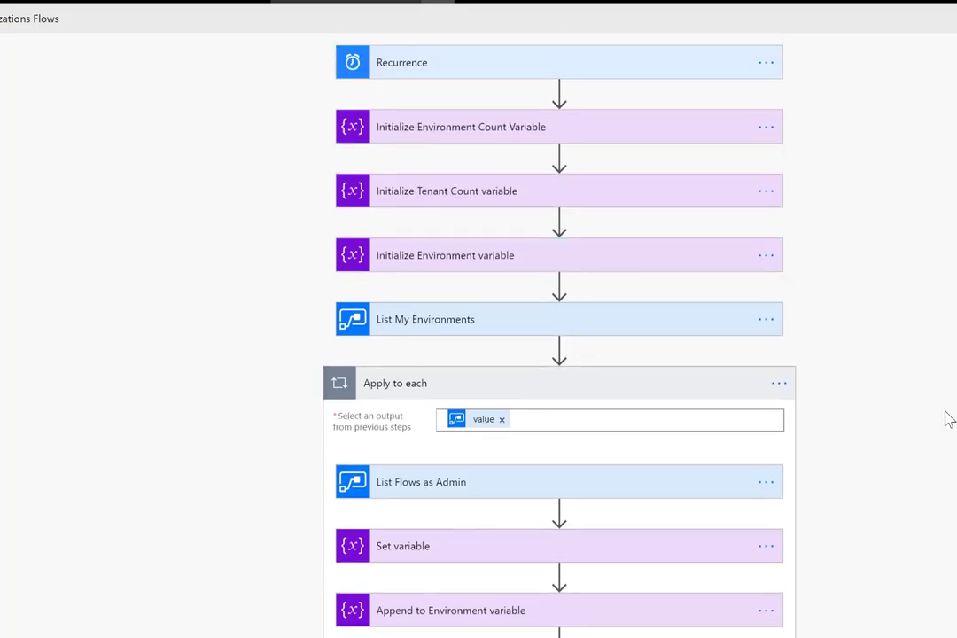
Expand environmentCount and tenantCount (integers at 0), the environments array, and List My Environments
left_click(567, 139)
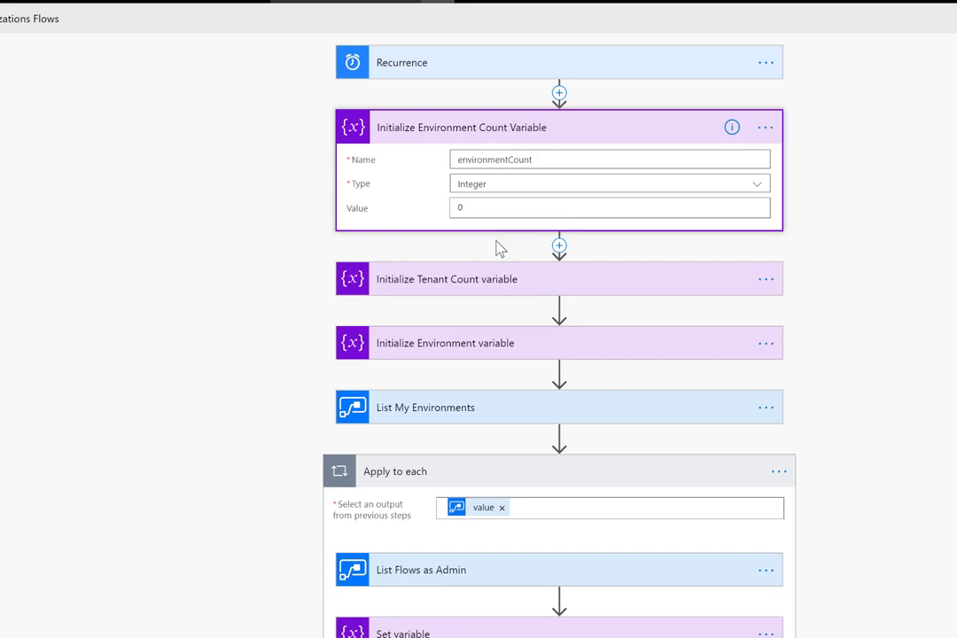
left_click(492, 279)
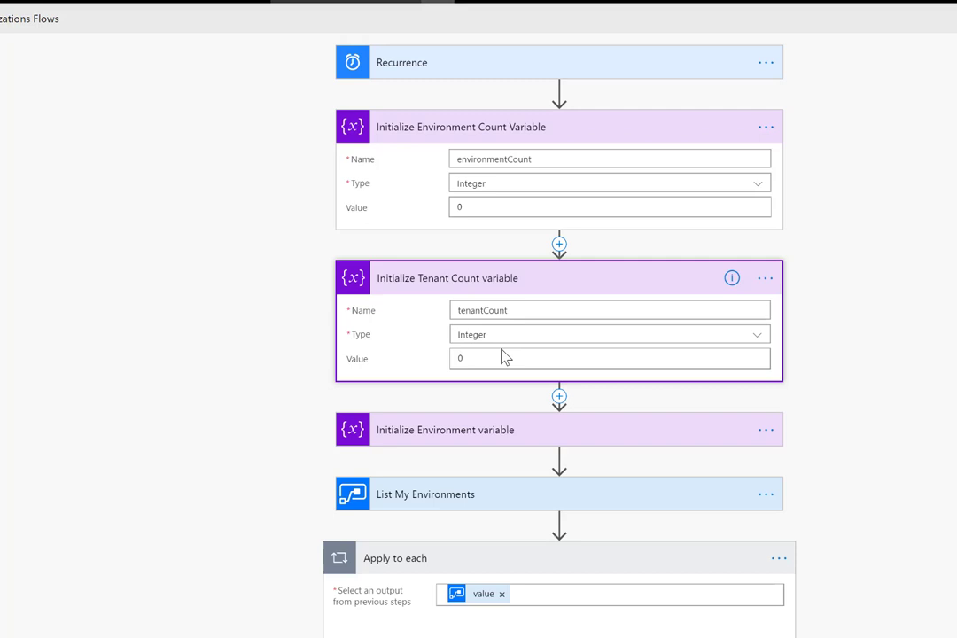
scroll(478, 364, "down", 3)
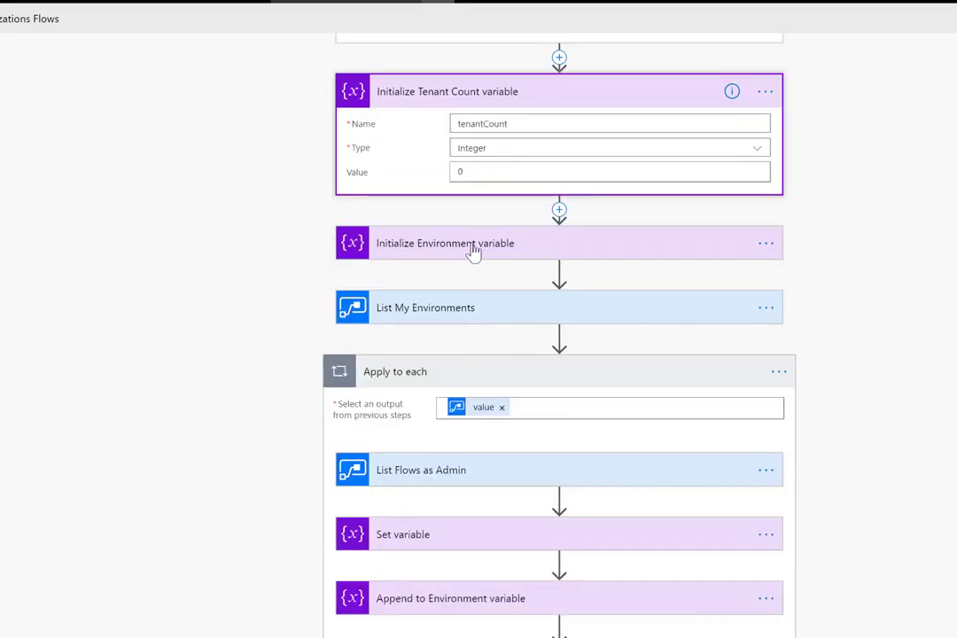
left_click(472, 252)
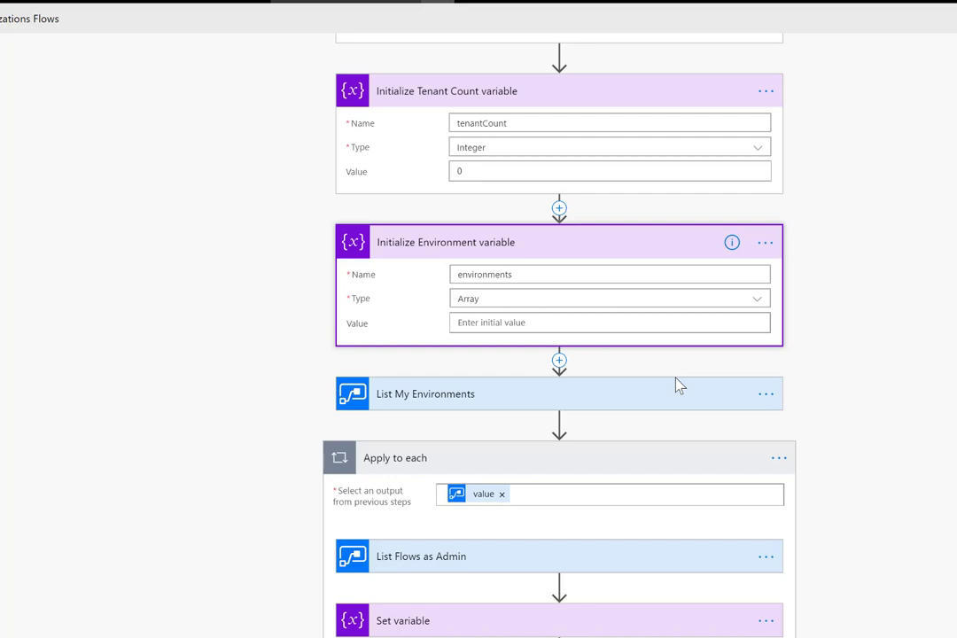
scroll(679, 383, "down", 3)
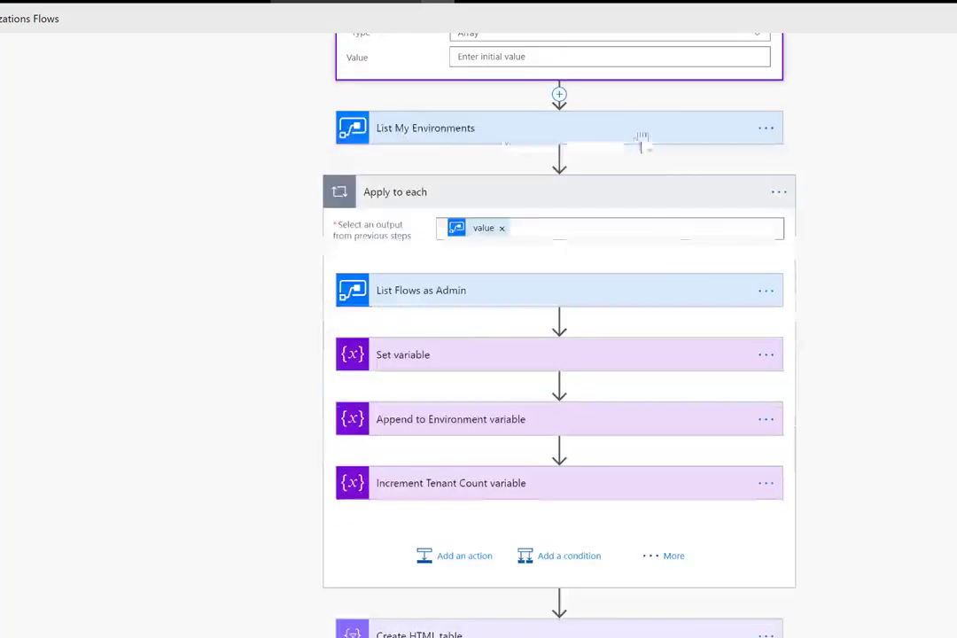
left_click(620, 135)
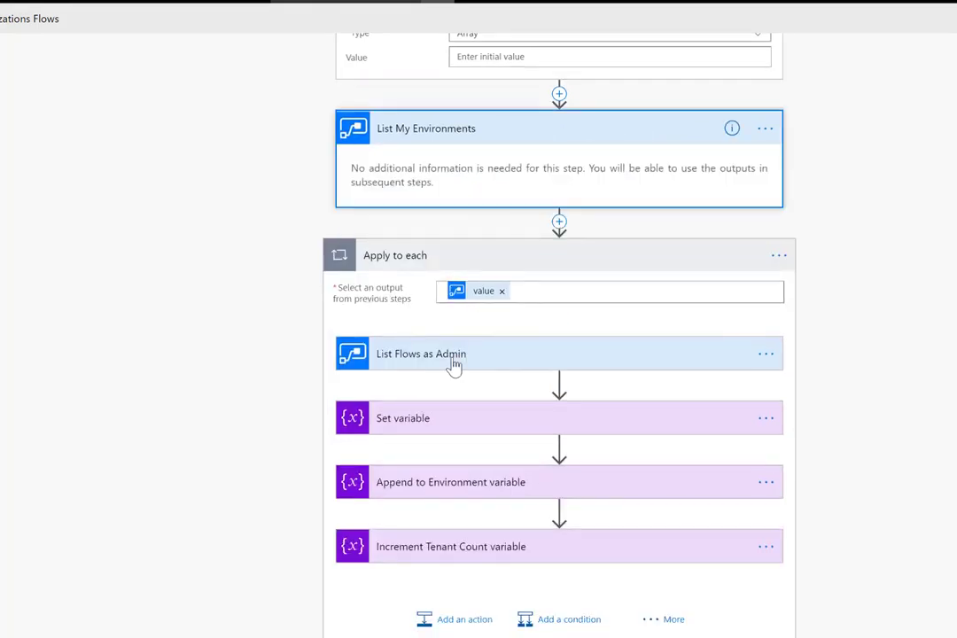
Expand Set variable and inspect the length(...) expression assigning environmentCount
left_click(443, 421)
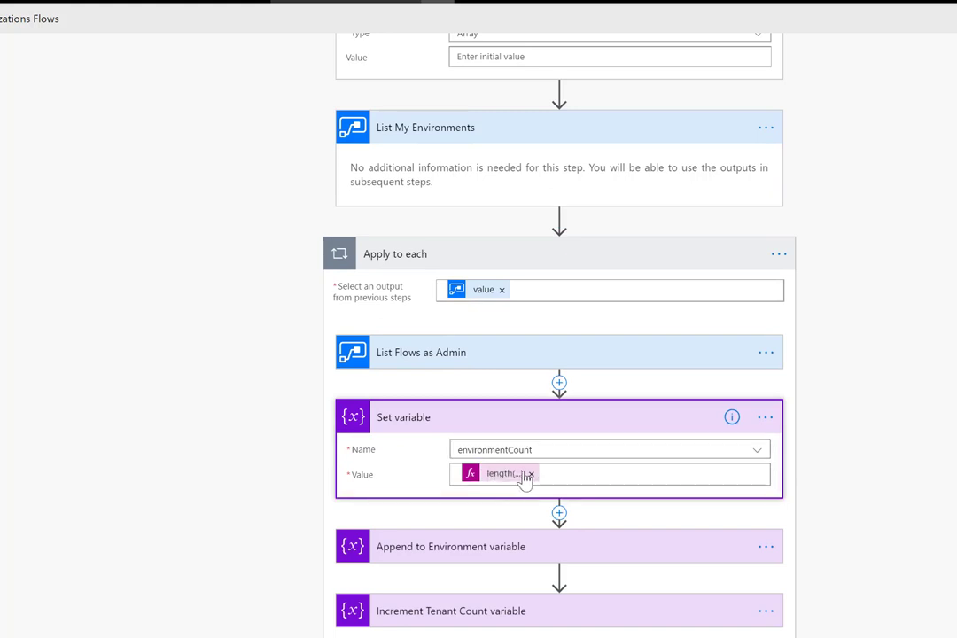
left_click(506, 475)
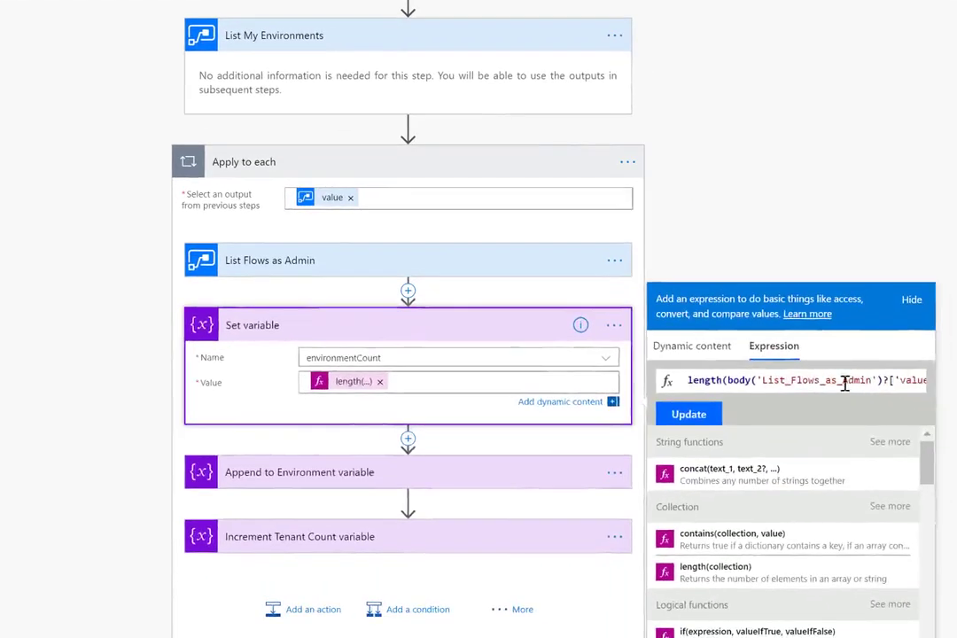
left_click(74, 402)
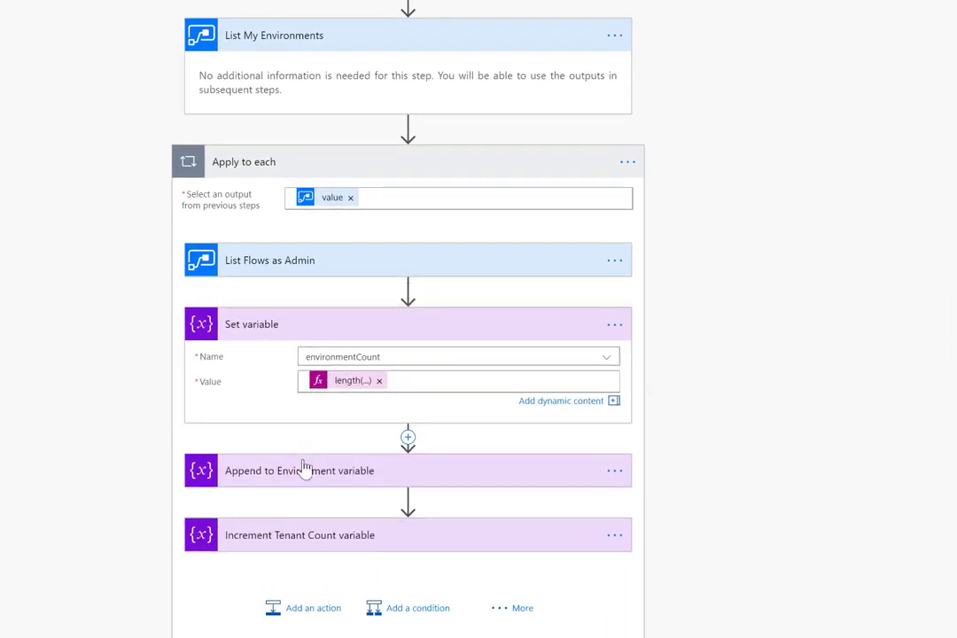
Review the appended Environment/Flow Count value and the Increment Tenant Count variable step
left_click(289, 478)
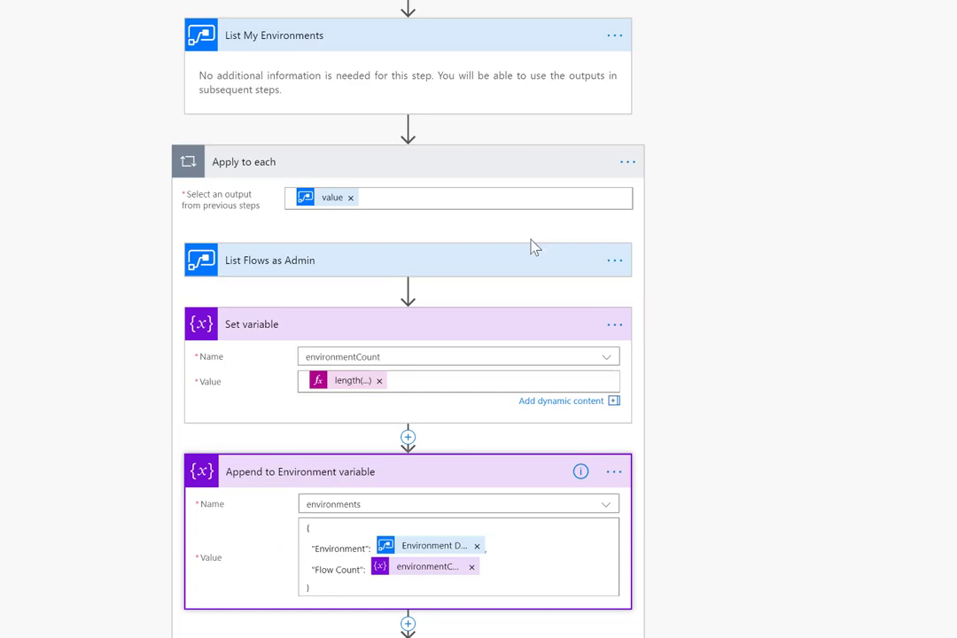
scroll(199, 397, "down", 3)
left_click(317, 378)
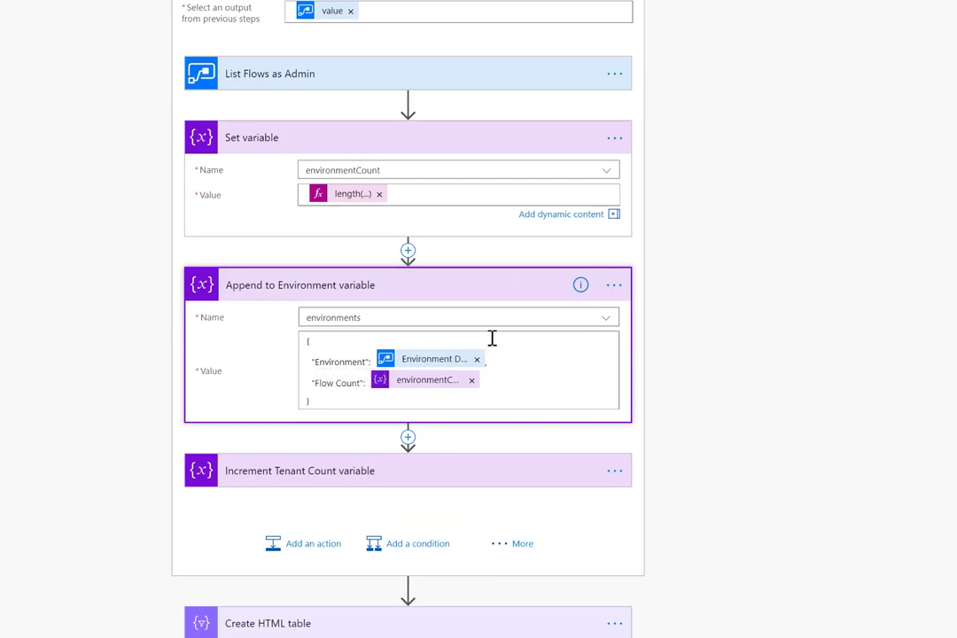
left_click(421, 372)
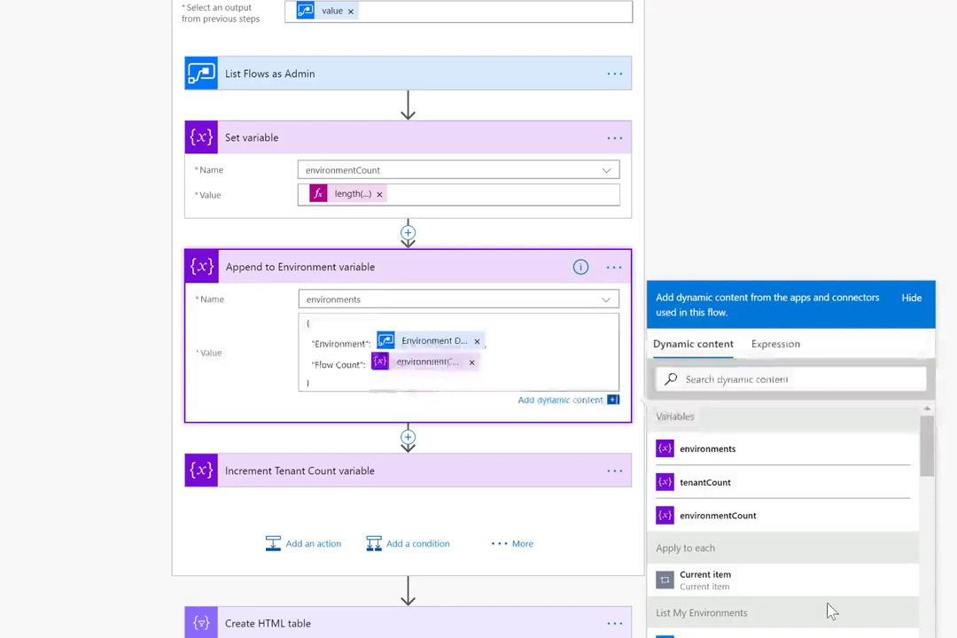
scroll(851, 599, "down", 4)
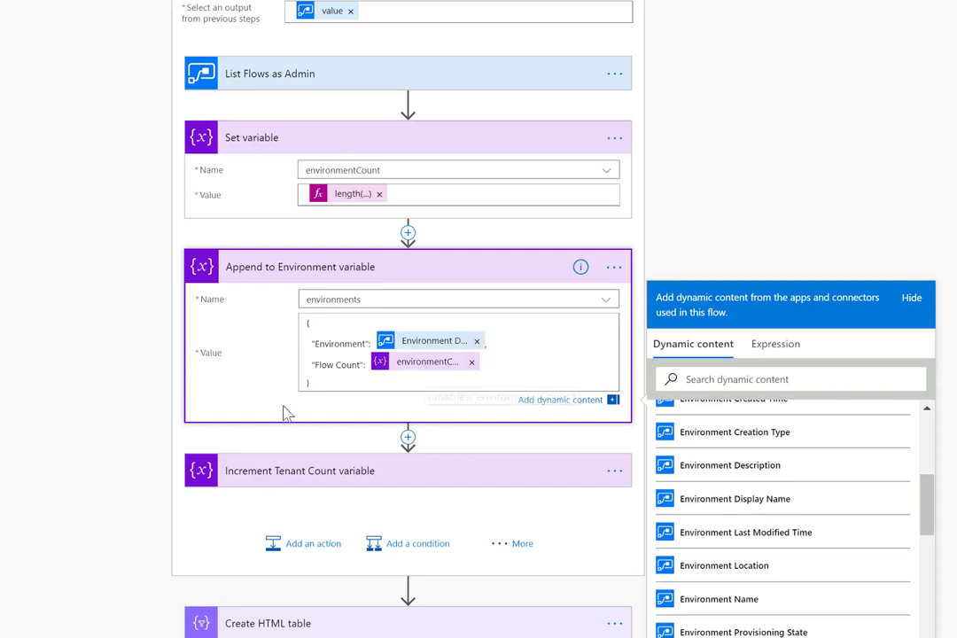
scroll(319, 398, "down", 1)
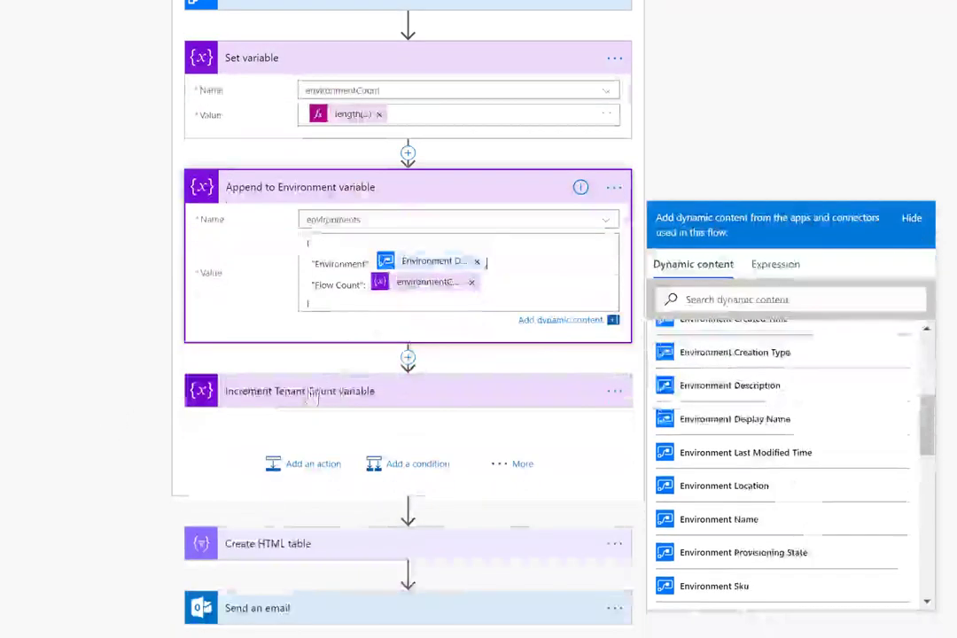
left_click(314, 394)
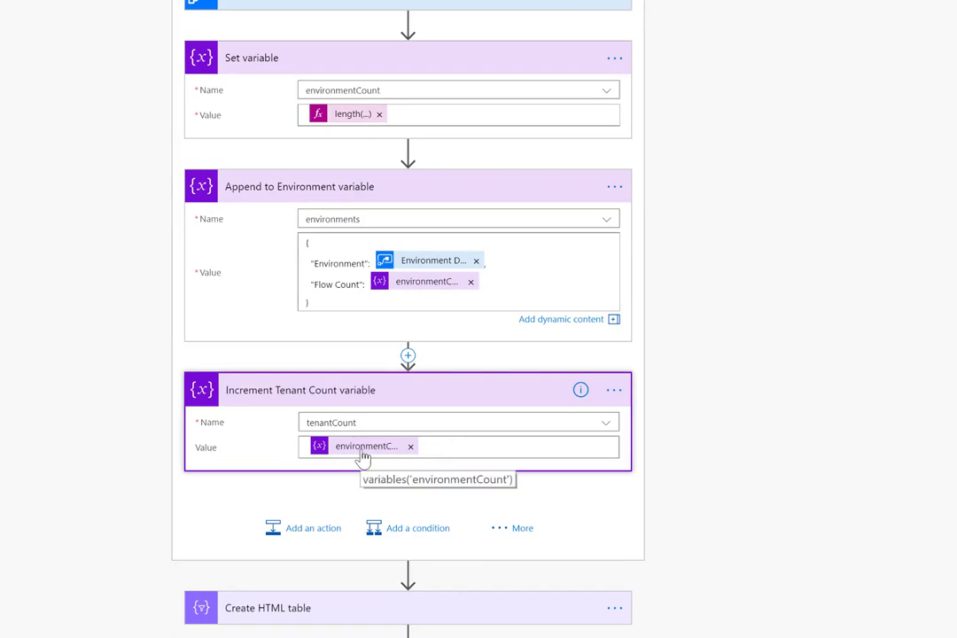
scroll(483, 21, "up", 2)
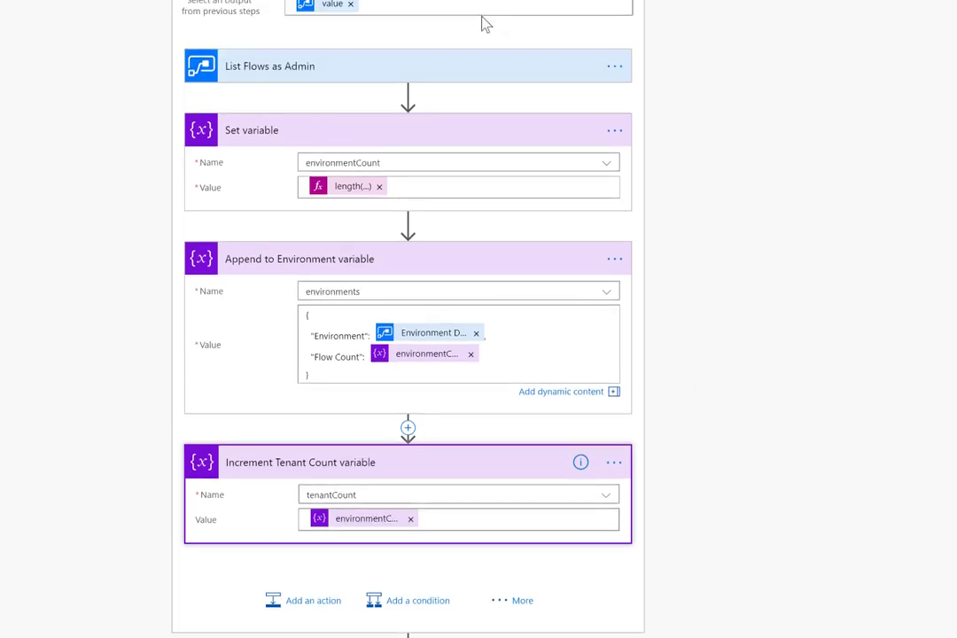
scroll(224, 345, "down", 3)
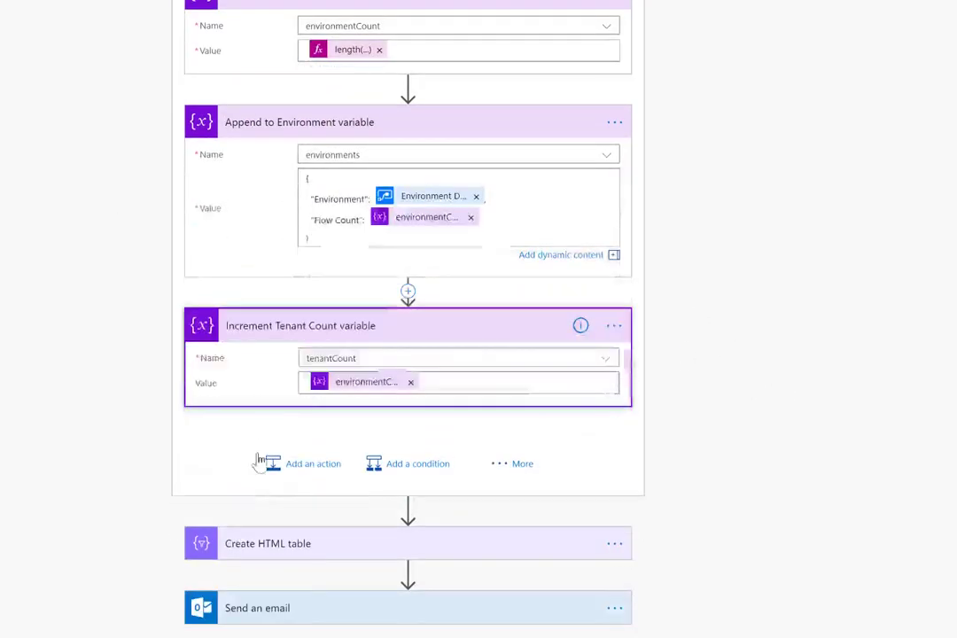
Inspect the HTML table's advanced column options and the email's tenantCount subject and table body
left_click(252, 550)
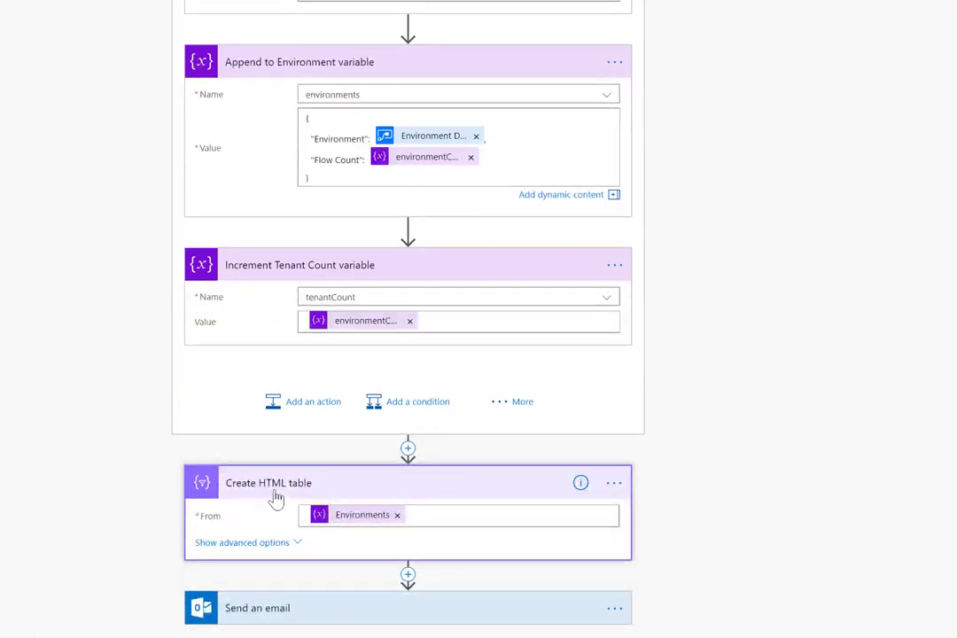
left_click(215, 544)
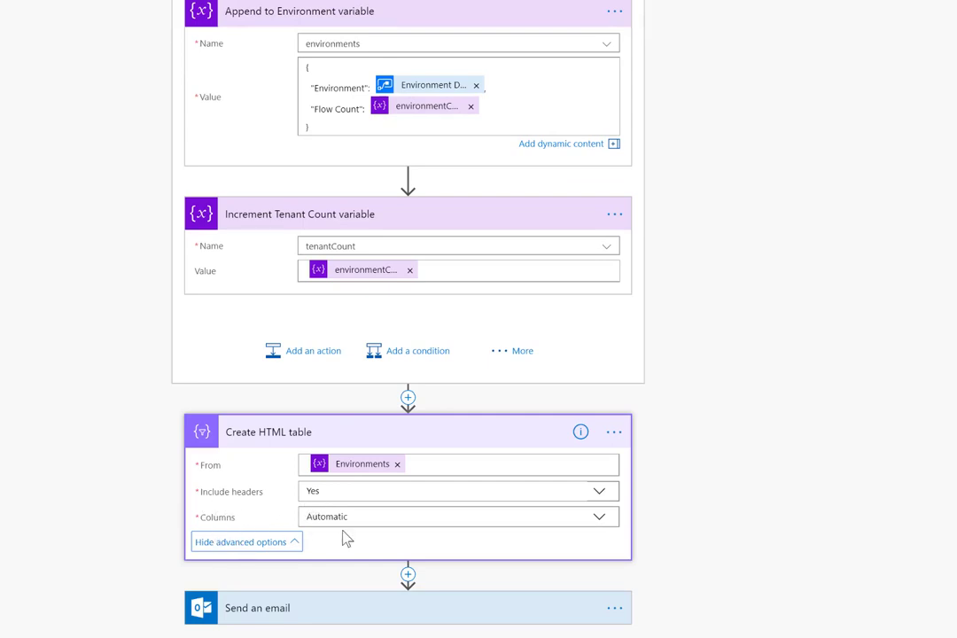
left_click(410, 613)
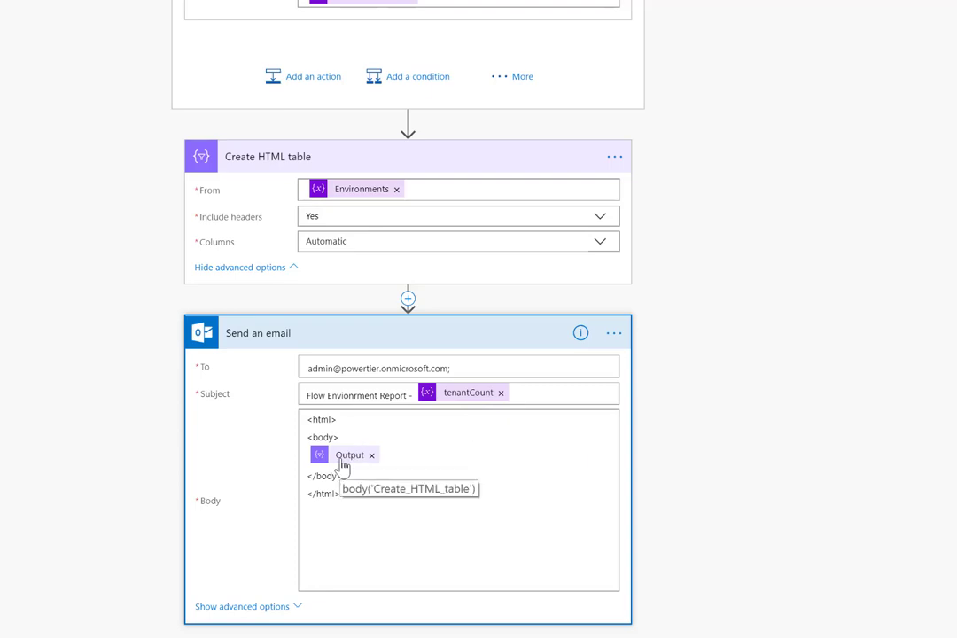
scroll(899, 332, "up", 5)
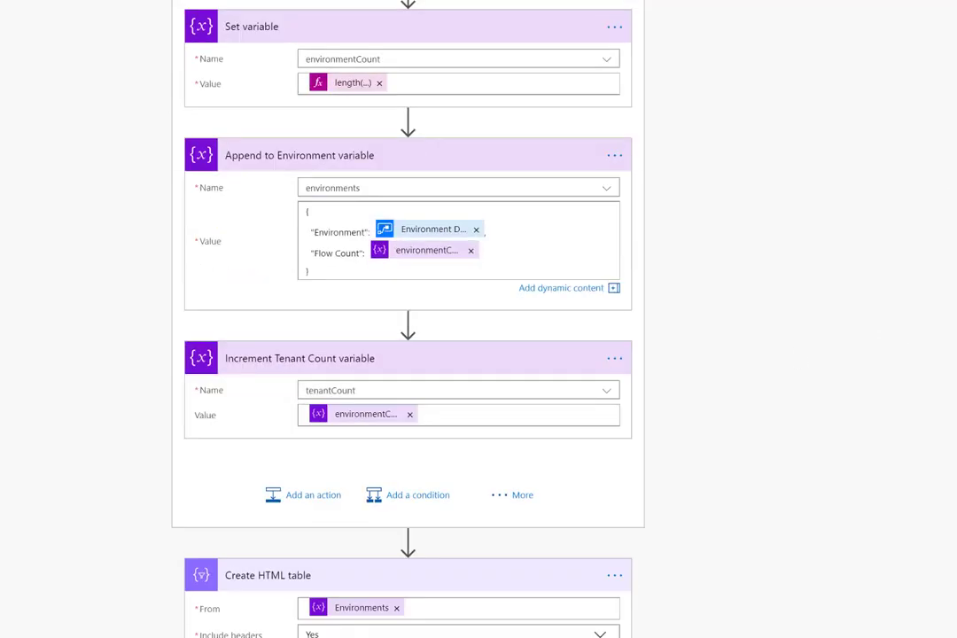
scroll(408, 319, "up", 10)
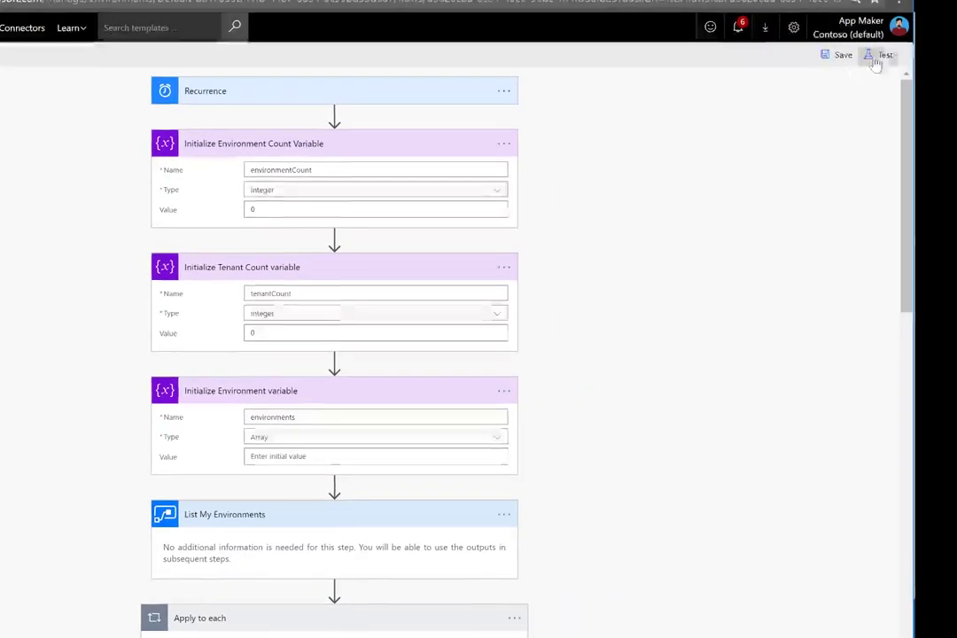
Save Count My Organizations Flows and run a manually triggered test of it
left_click(869, 59)
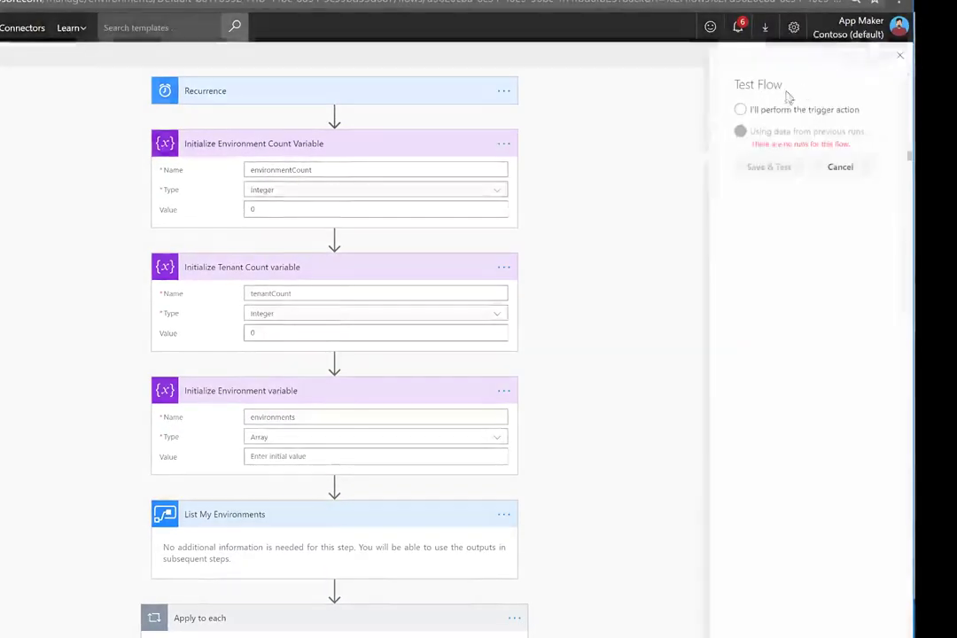
left_click(769, 111)
left_click(767, 167)
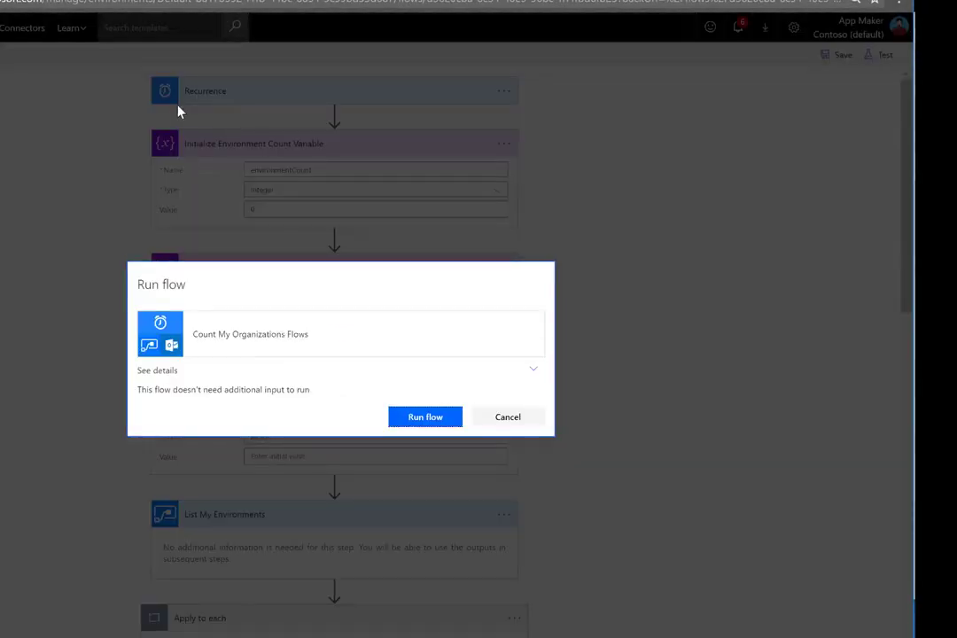
left_click(429, 419)
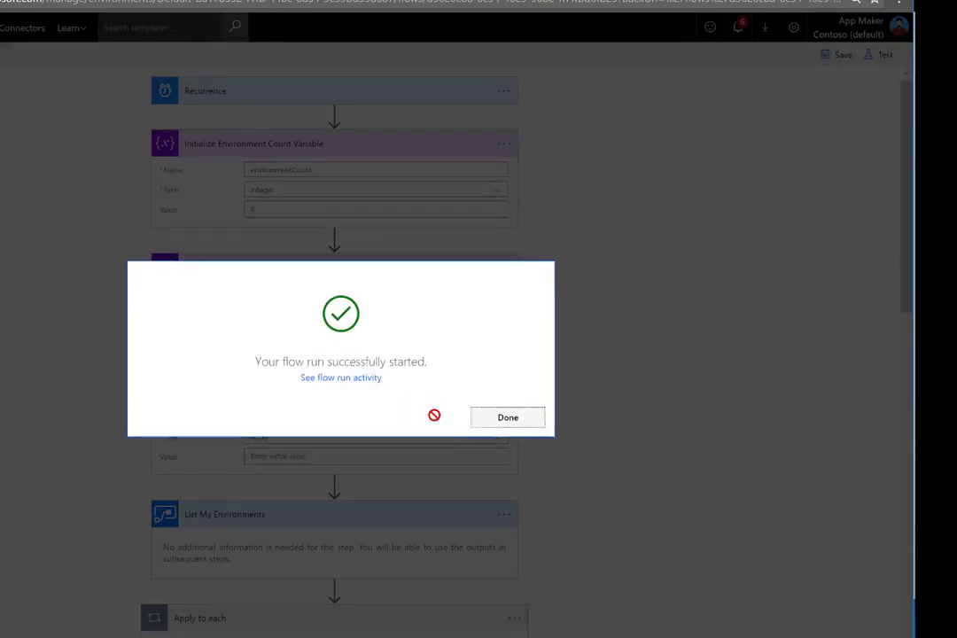
left_click(536, 418)
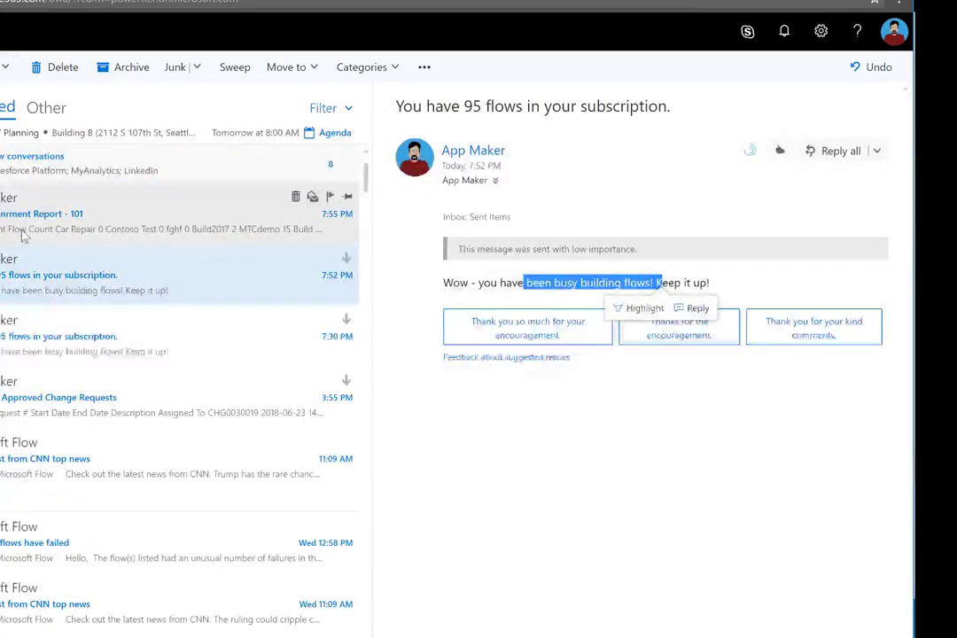
Open the 'Flow Envionrment Report - 101' email and highlight the 101 total and Contoso's 83 flows
left_click(23, 235)
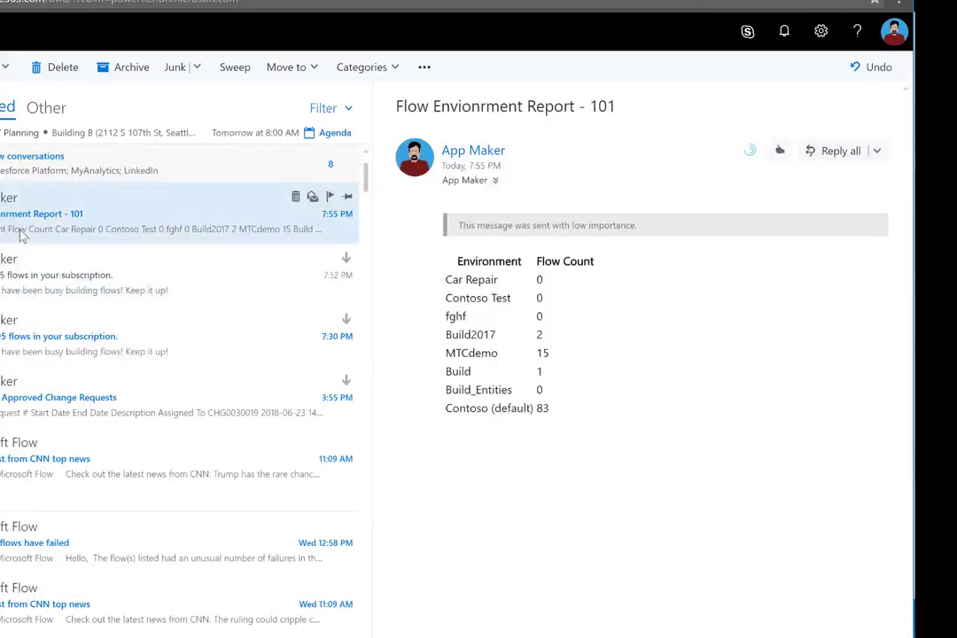
left_click_drag(617, 107, 580, 106)
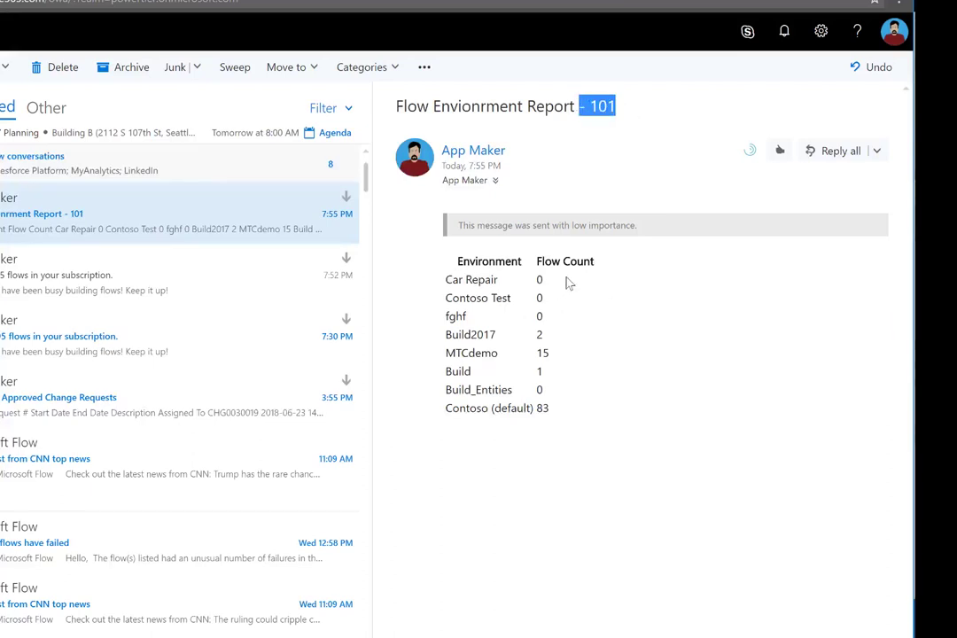
double_click(542, 408)
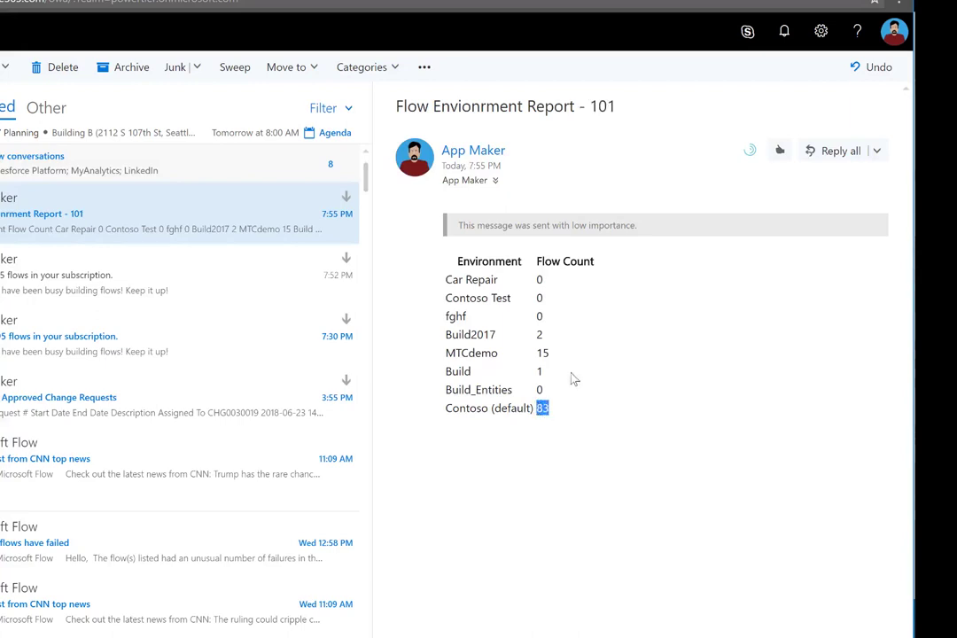
left_click(704, 462)
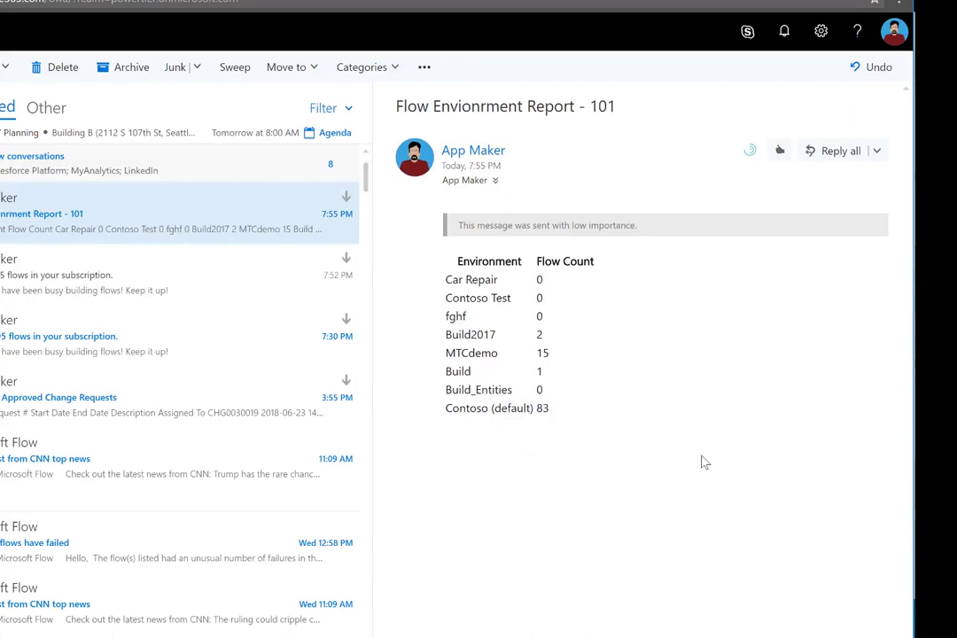